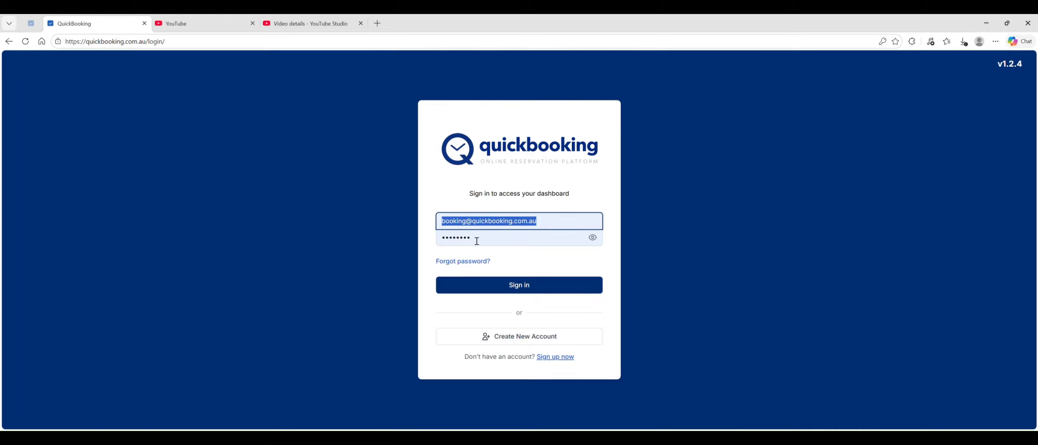
Sign in to the booking dashboard and open the management page for business hours
left_click(512, 284)
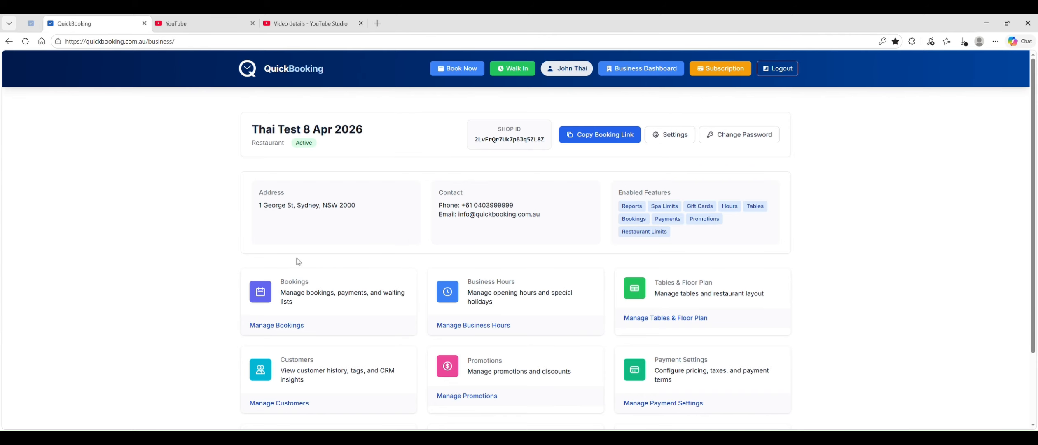
left_click(476, 325)
scroll(490, 234, "down", 2)
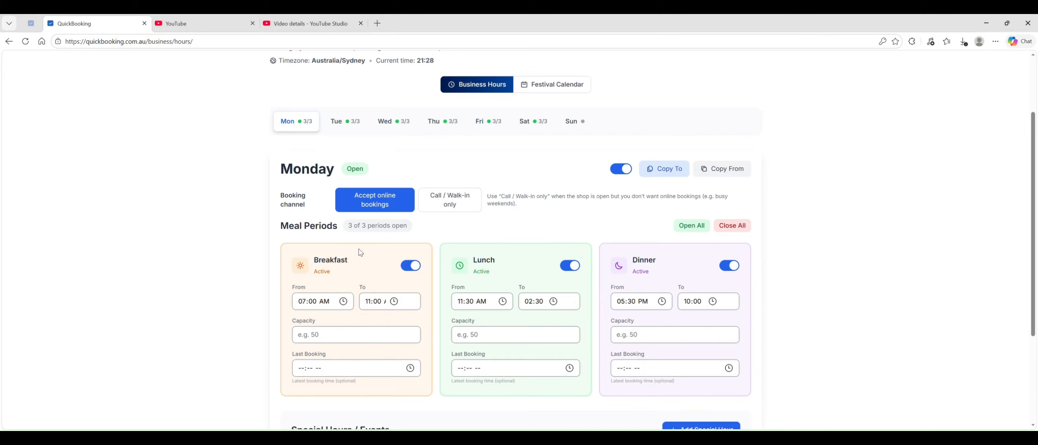
Turn off Monday's breakfast period and set lunch to a capacity of 100 with last booking at 02:00 PM
left_click(412, 267)
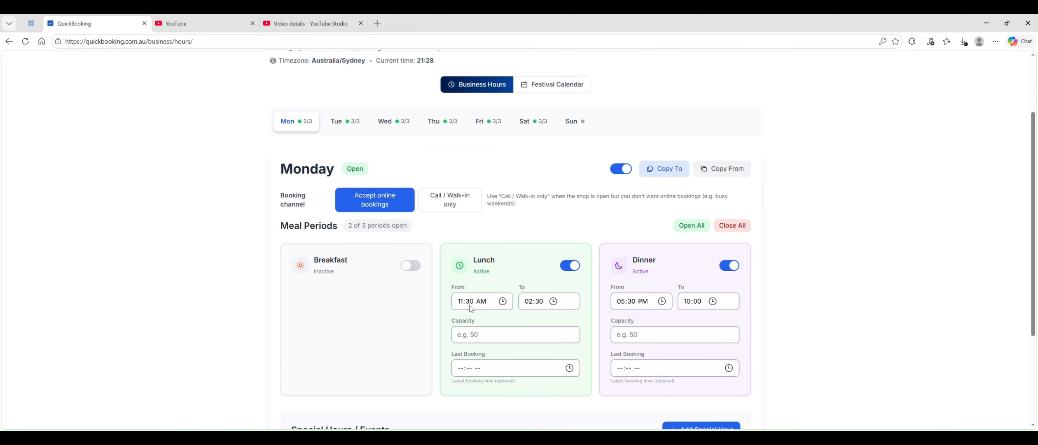
scroll(544, 305, "down", 1)
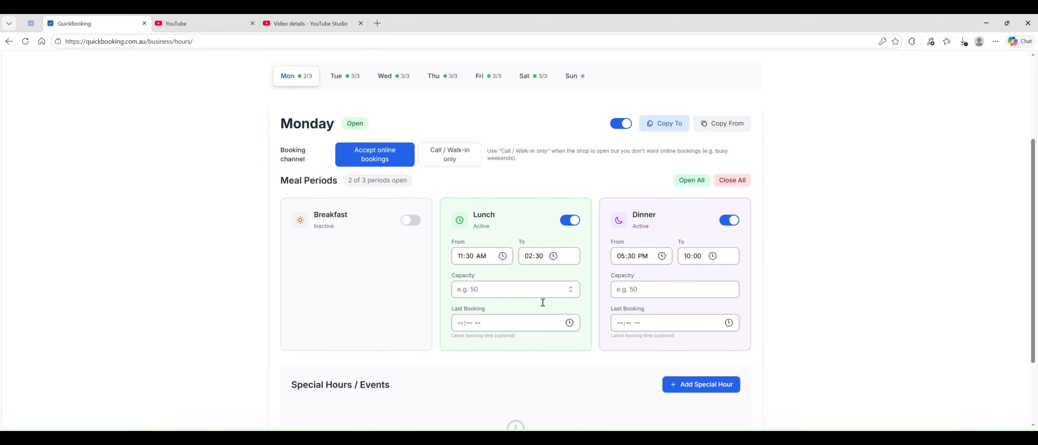
left_click(497, 296)
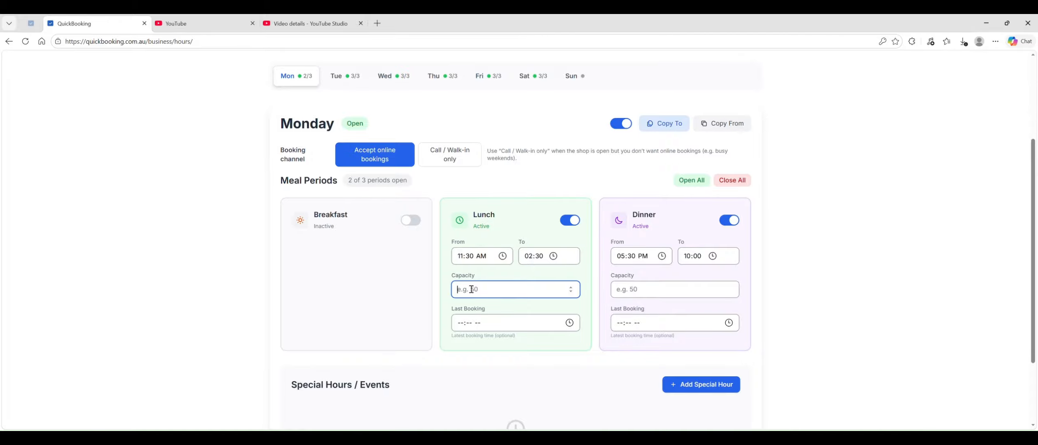
type("100")
left_click(571, 326)
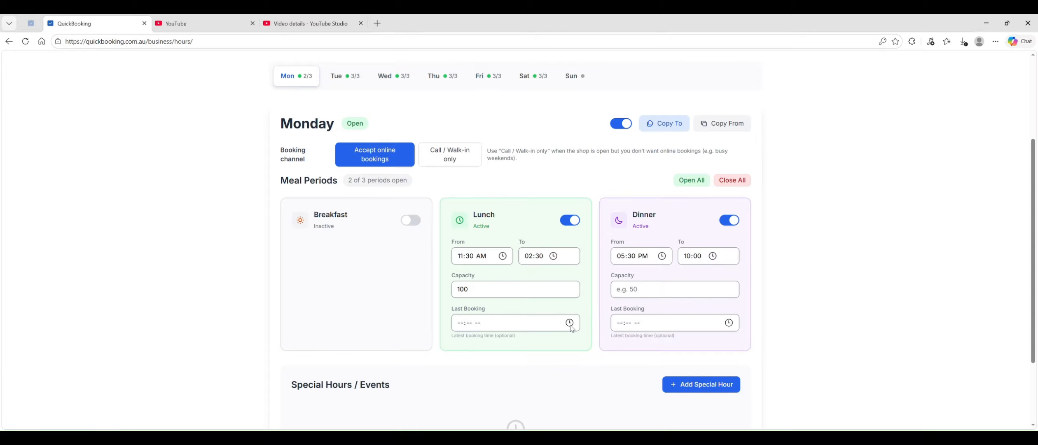
left_click(467, 223)
left_click(406, 419)
Set Monday's dinner period to start at 05:00 PM, with a capacity of 200 and last booking at 09:30 PM
left_click(729, 222)
left_click(726, 225)
left_click(654, 290)
left_click(640, 292)
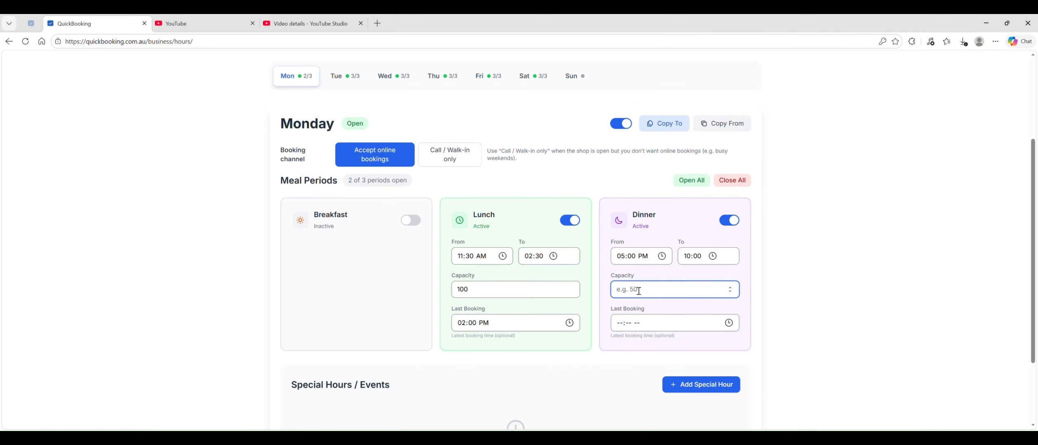
type("200")
left_click(728, 321)
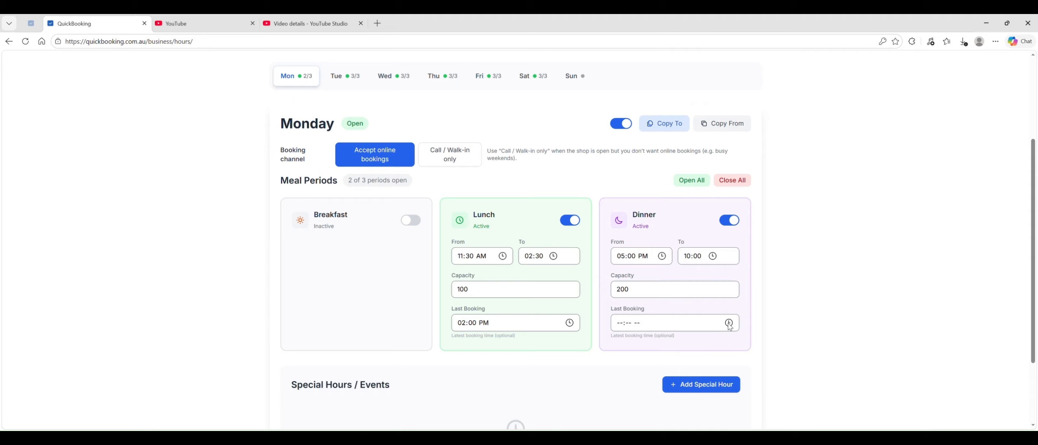
left_click(651, 226)
Mark Monday as closed for the whole day and reopen it
left_click(621, 124)
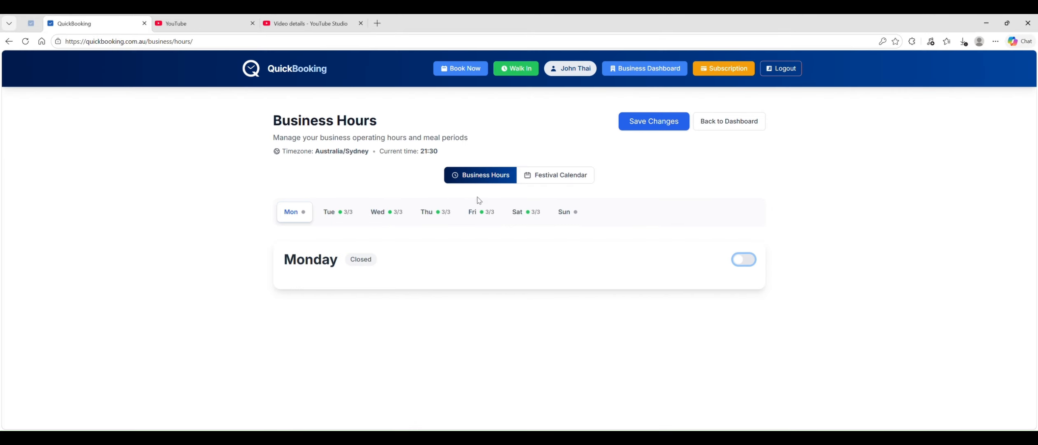
left_click(748, 266)
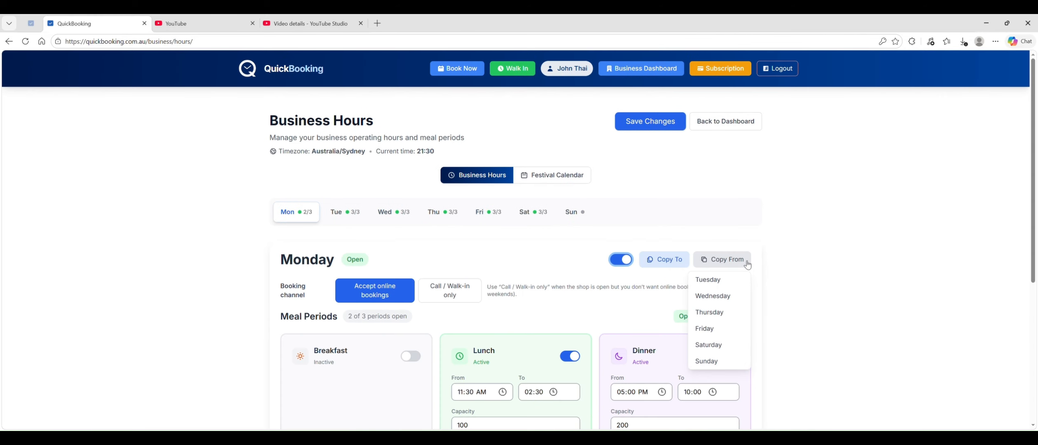
Copy Monday's hours to Tuesday, Wednesday, Thursday, Friday and Saturday
scroll(563, 274, "down", 2)
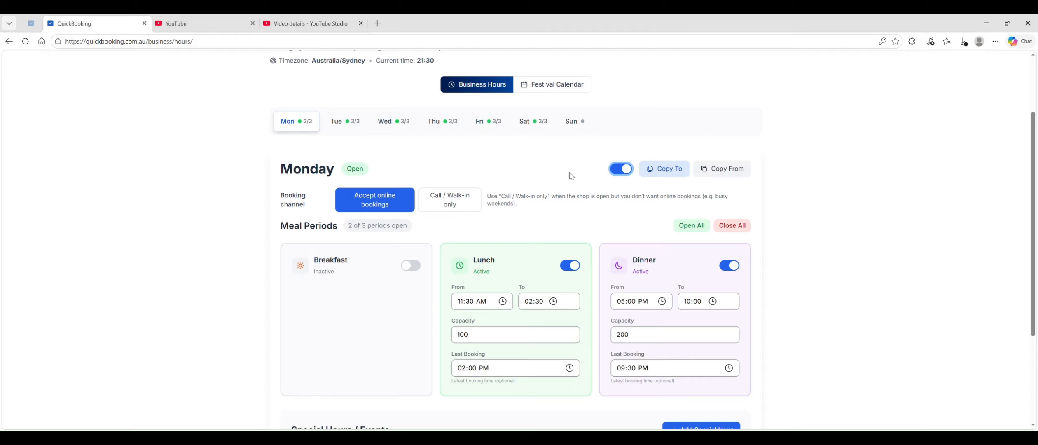
scroll(627, 184, "down", 1)
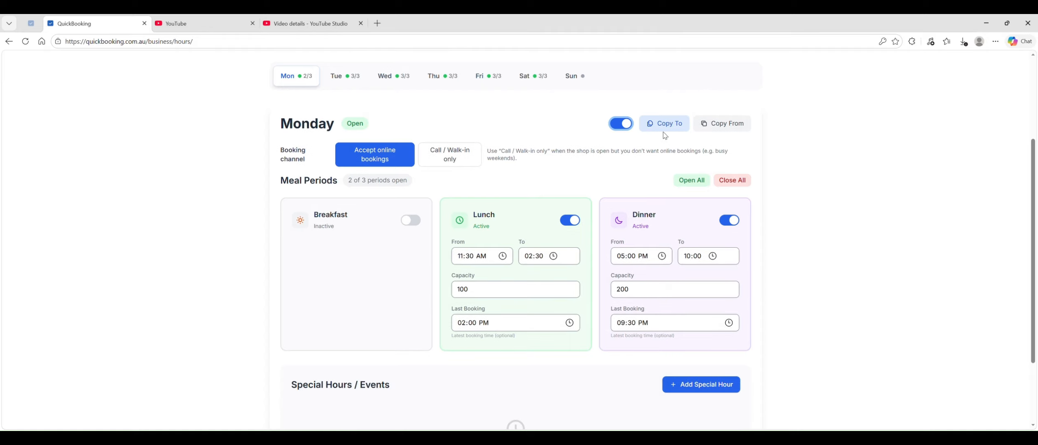
scroll(634, 147, "up", 1)
left_click(673, 172)
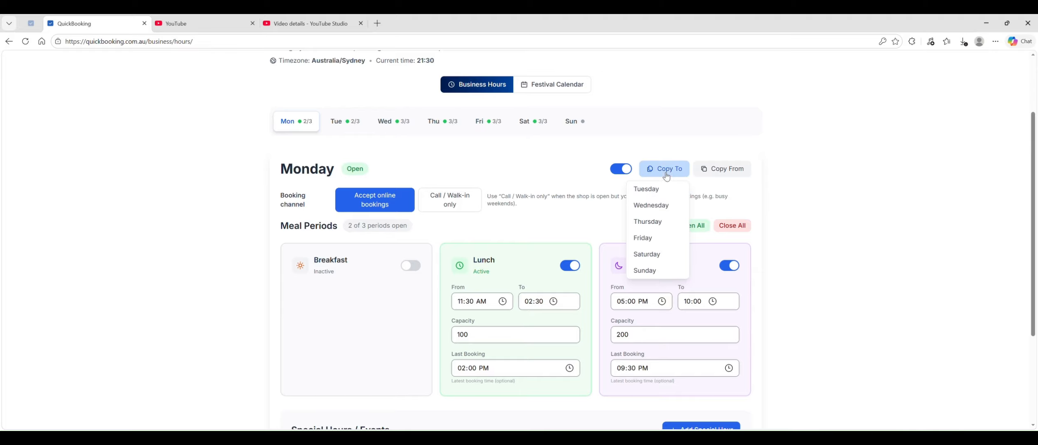
left_click(652, 207)
left_click(656, 223)
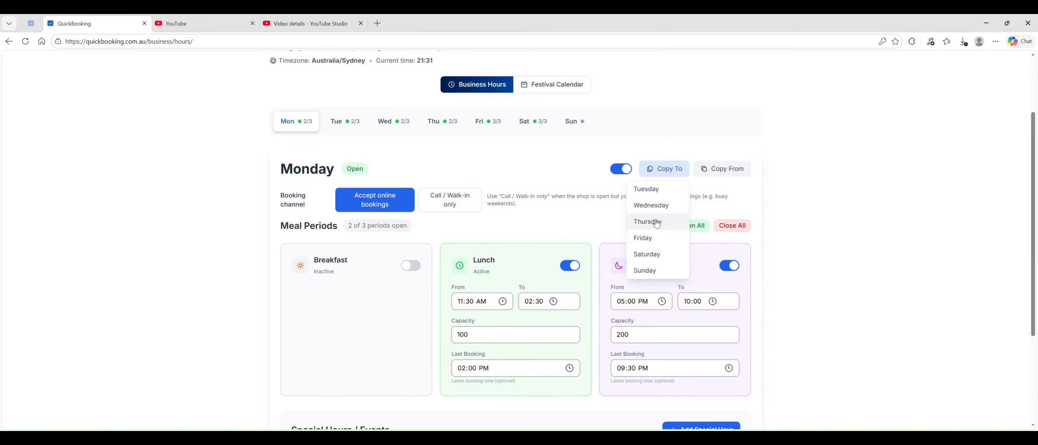
left_click(655, 237)
left_click(655, 254)
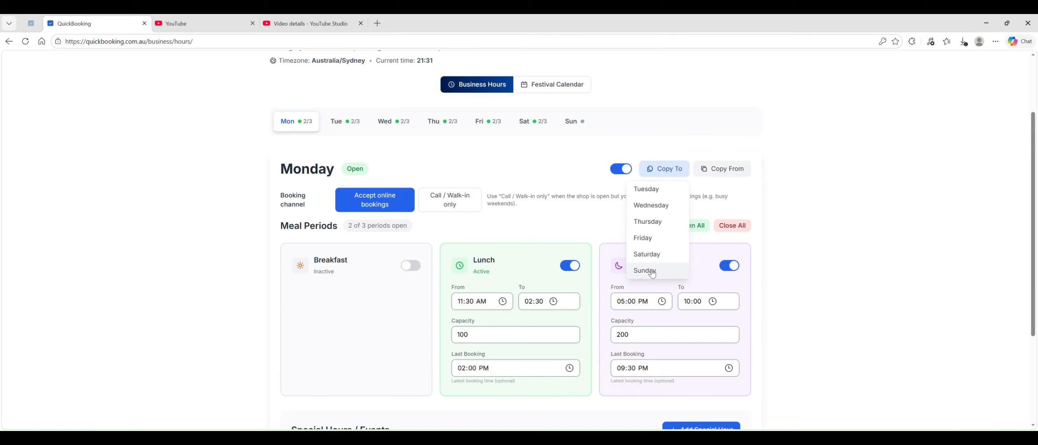
left_click_drag(741, 202, 742, 201)
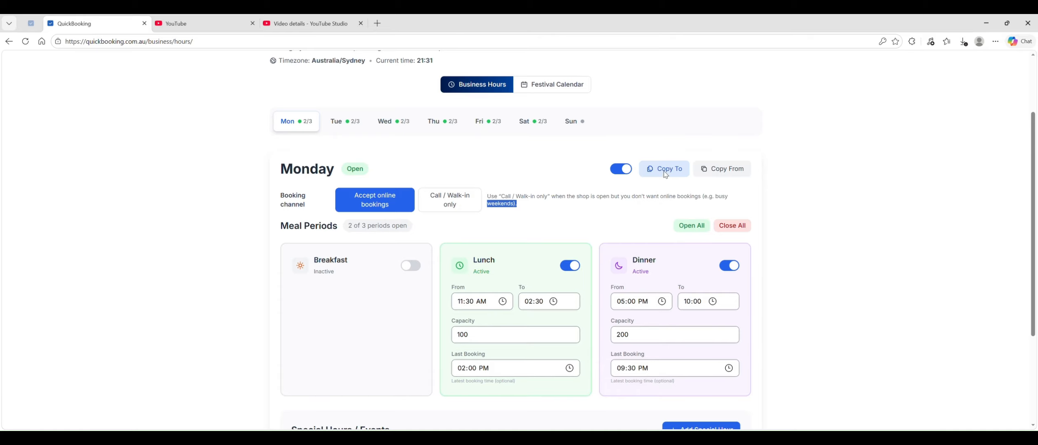
Mark Sunday as open and copy Monday's hours to it
left_click(584, 123)
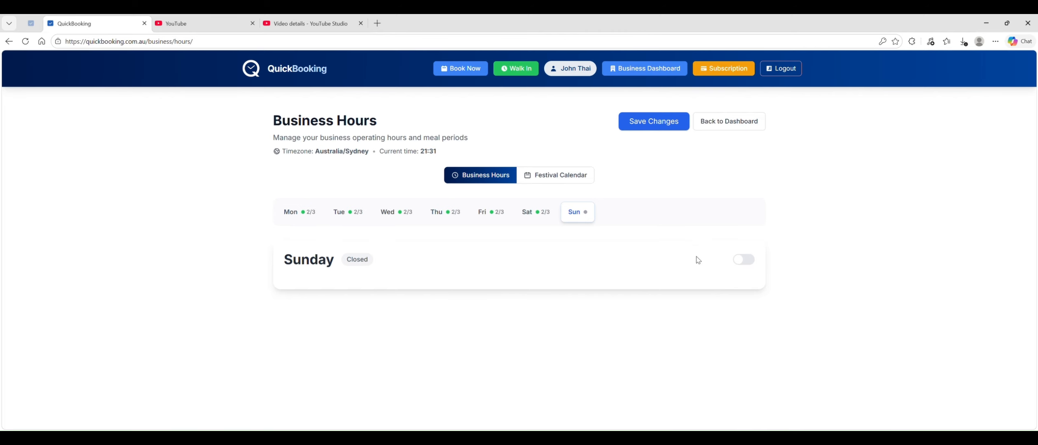
left_click(749, 266)
left_click(303, 211)
scroll(548, 188, "down", 1)
scroll(649, 175, "down", 2)
mouse_move(659, 123)
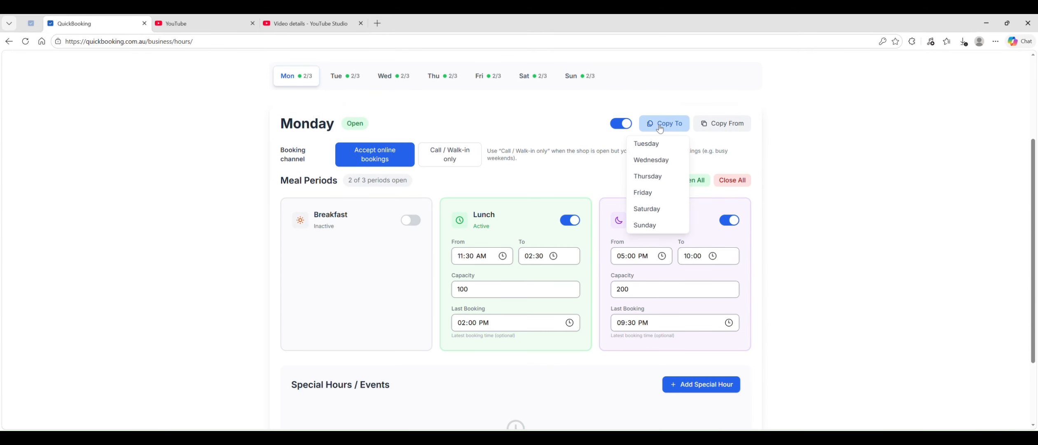
left_click(647, 227)
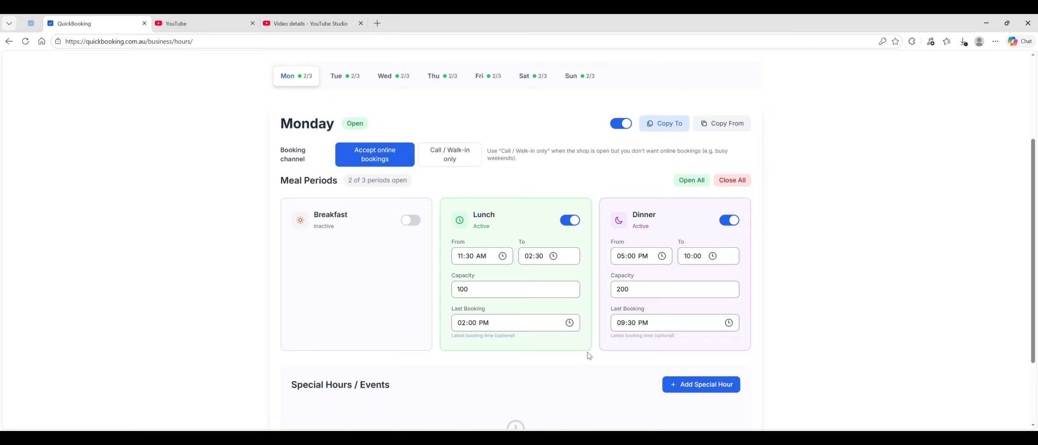
Save the business hours changes for the whole week
scroll(591, 348, "down", 2)
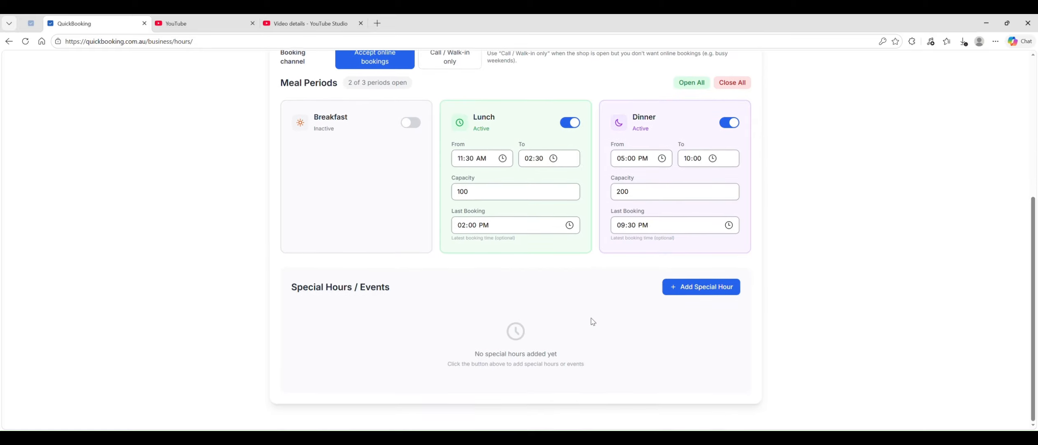
scroll(595, 309, "up", 4)
left_click(652, 69)
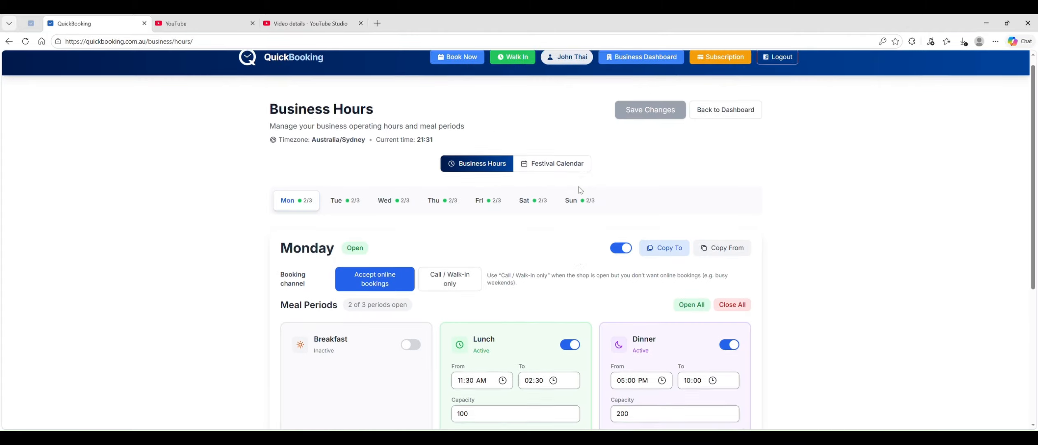
Check the copied meal periods, capacities and last booking times for each day from Tuesday to Sunday
scroll(577, 182, "down", 2)
scroll(577, 171, "down", 2)
scroll(577, 170, "up", 1)
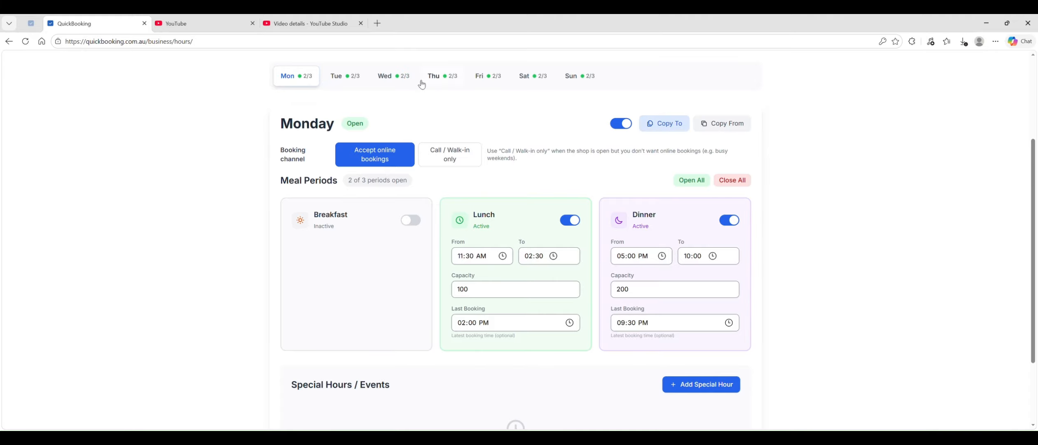
left_click(359, 85)
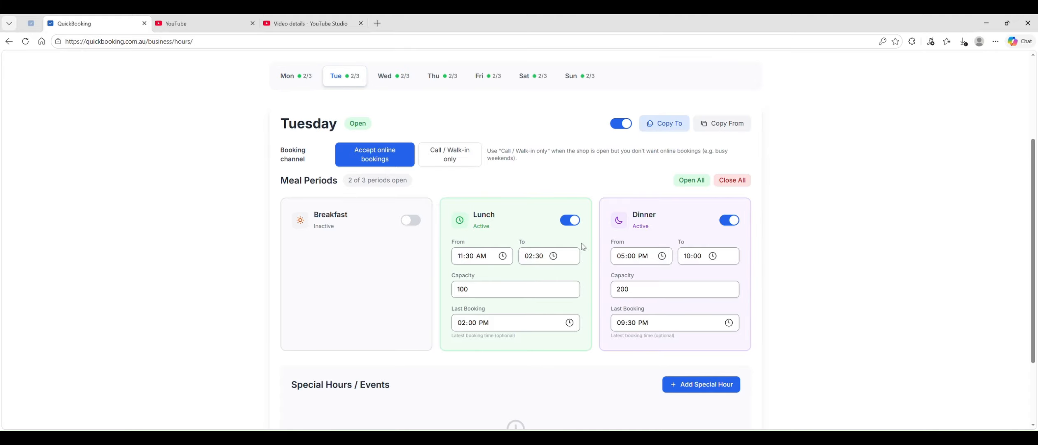
left_click(385, 77)
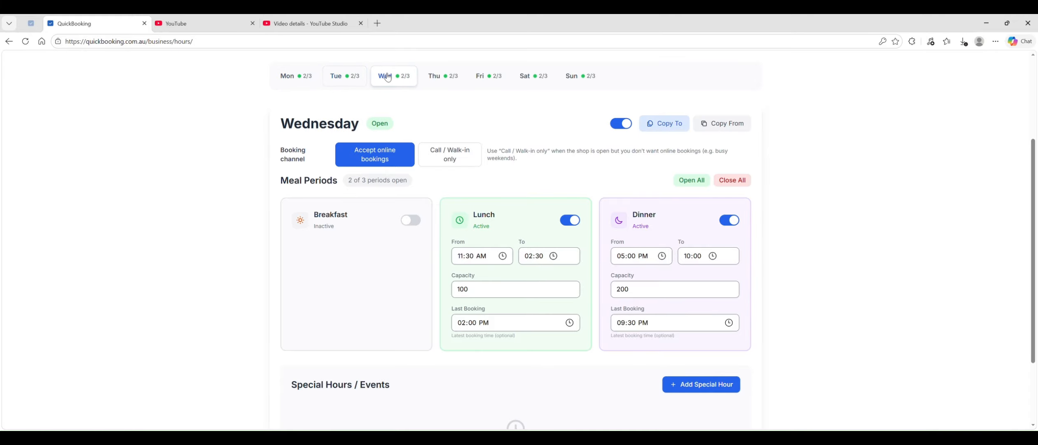
left_click(434, 78)
left_click(480, 77)
left_click(528, 76)
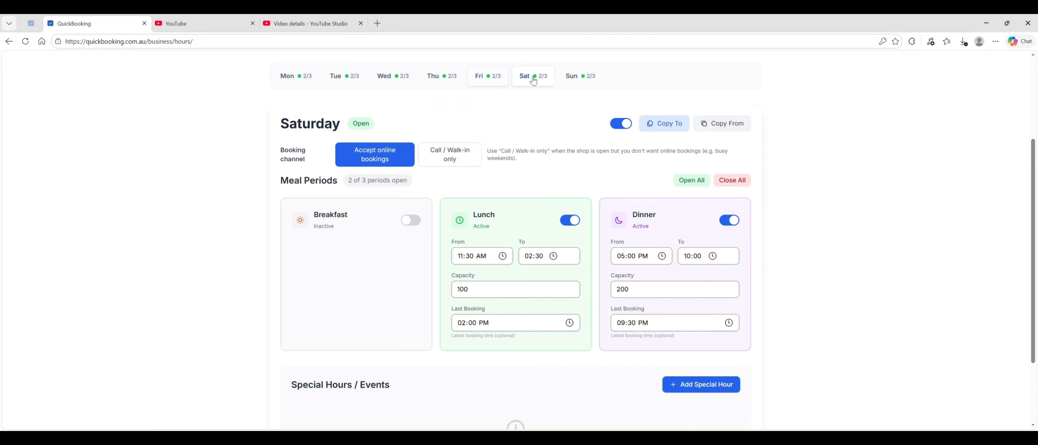
left_click(576, 81)
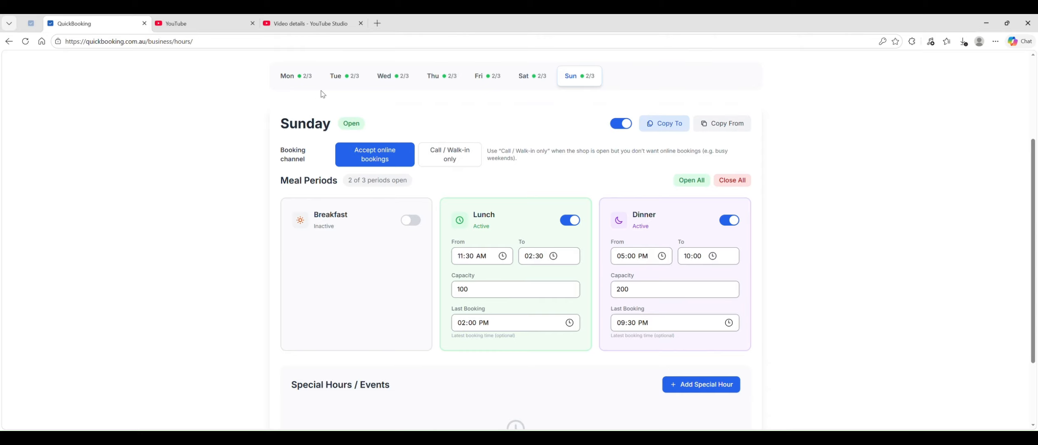
Mark Monday as closed and save the change
left_click(297, 78)
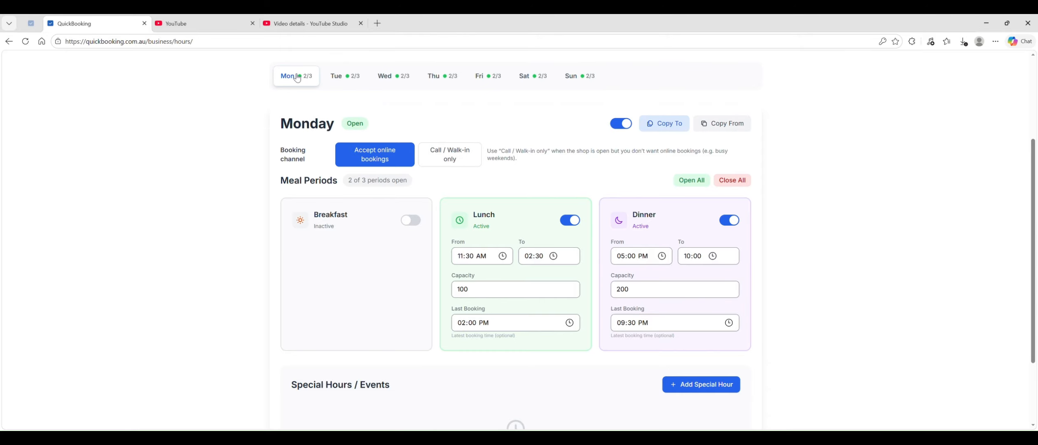
left_click(618, 124)
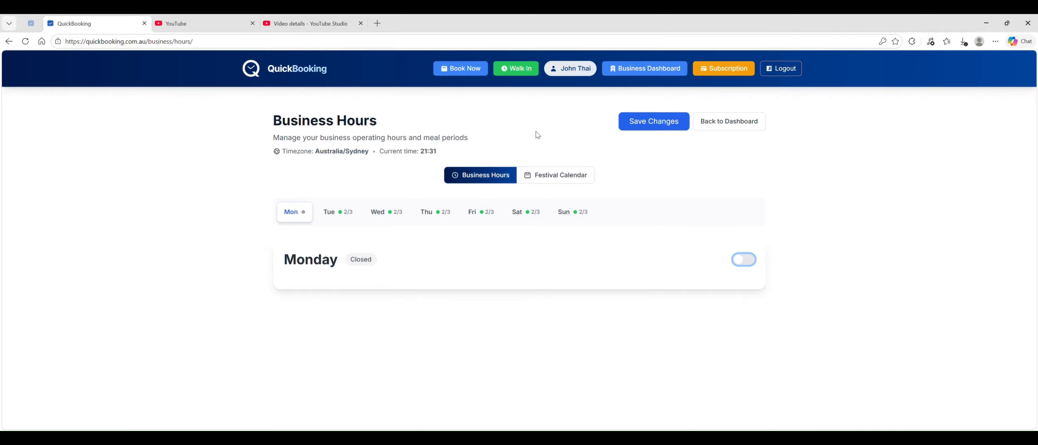
left_click(622, 126)
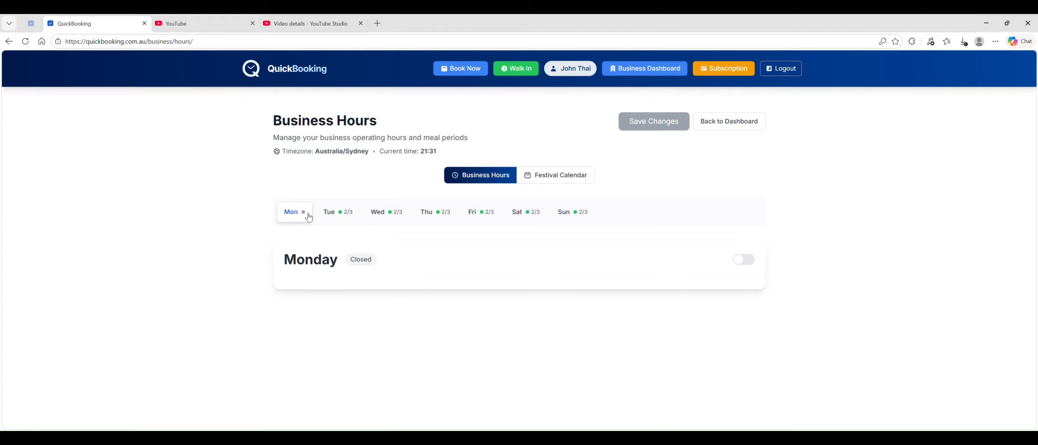
Turn on Saturday's breakfast period and turn it off again
left_click(338, 212)
scroll(487, 245, "down", 2)
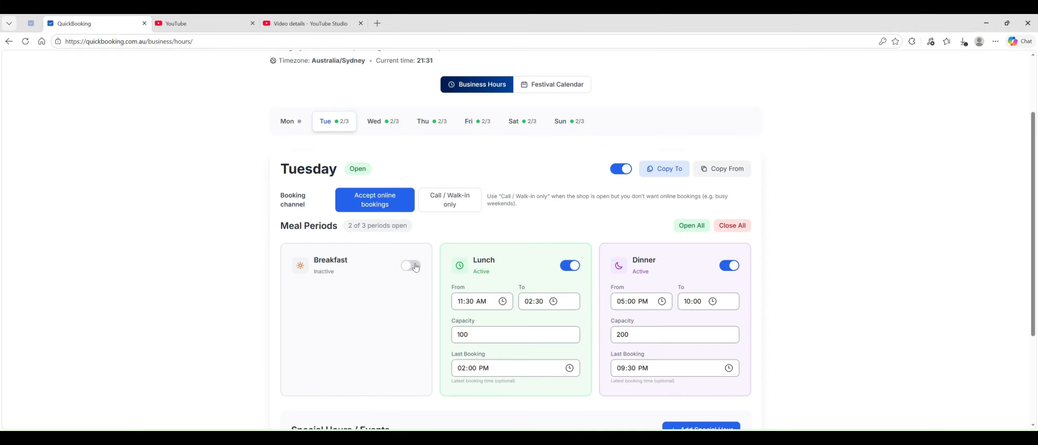
left_click(519, 129)
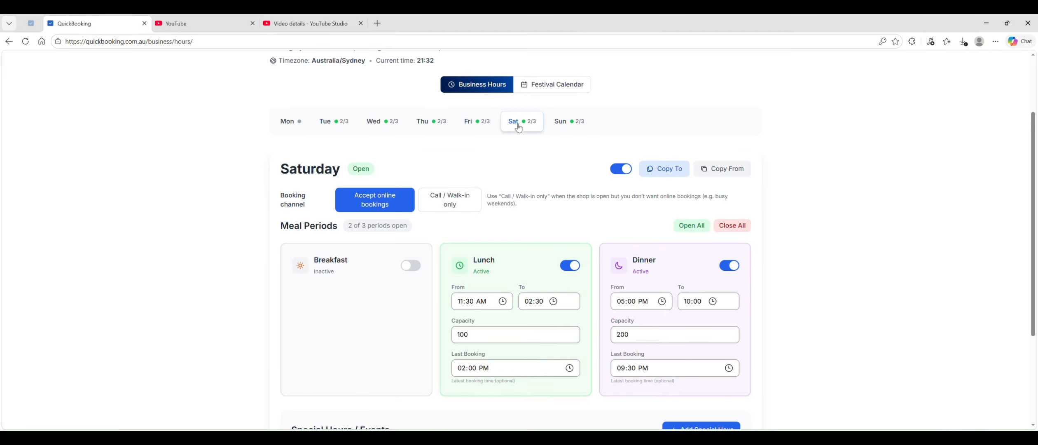
left_click(413, 269)
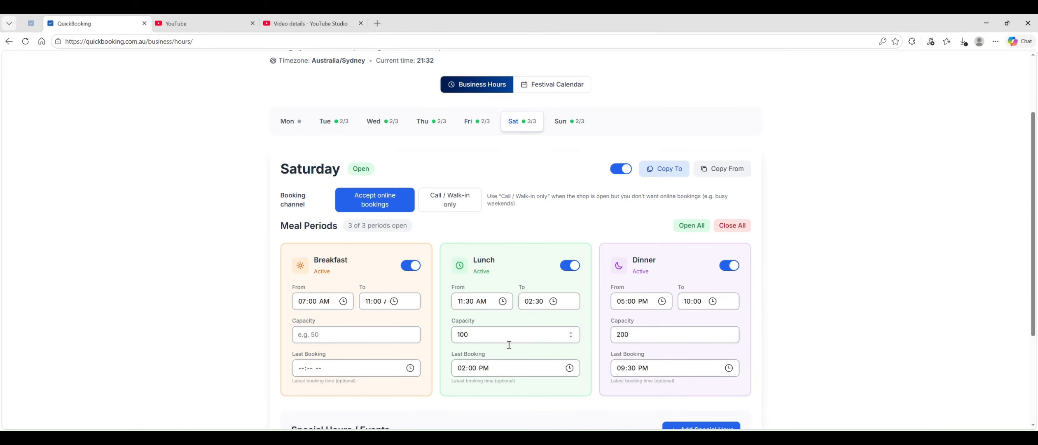
left_click(410, 266)
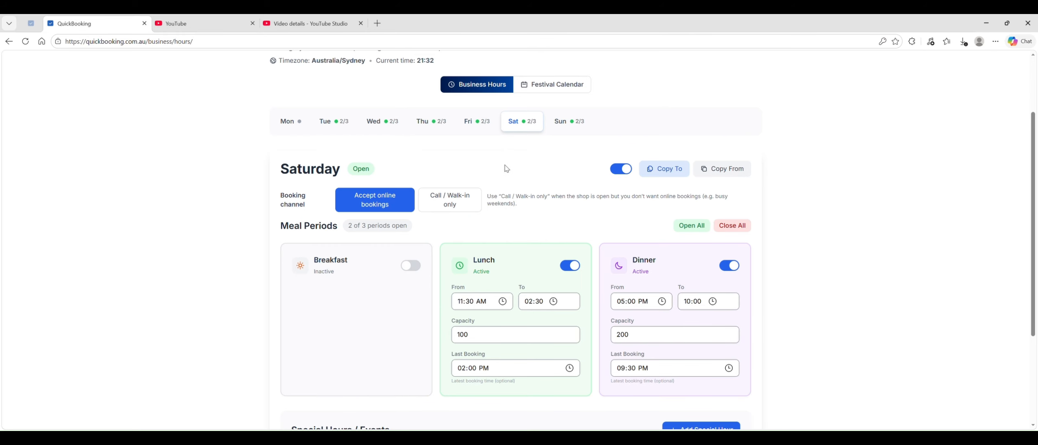
Add a Saturday special hour named Happy Hour from 05:00 PM to 06:00 PM with a total capacity of 20
scroll(506, 168, "down", 1)
scroll(506, 172, "up", 1)
scroll(507, 181, "down", 3)
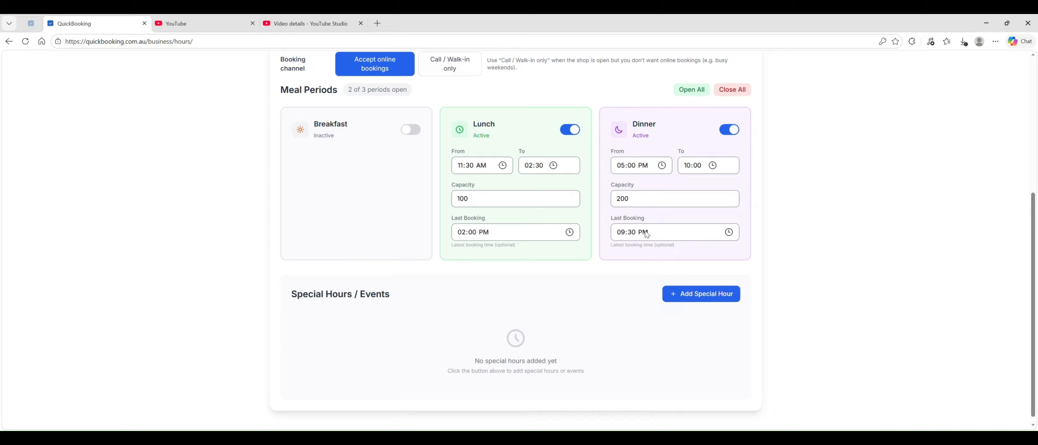
left_click(683, 296)
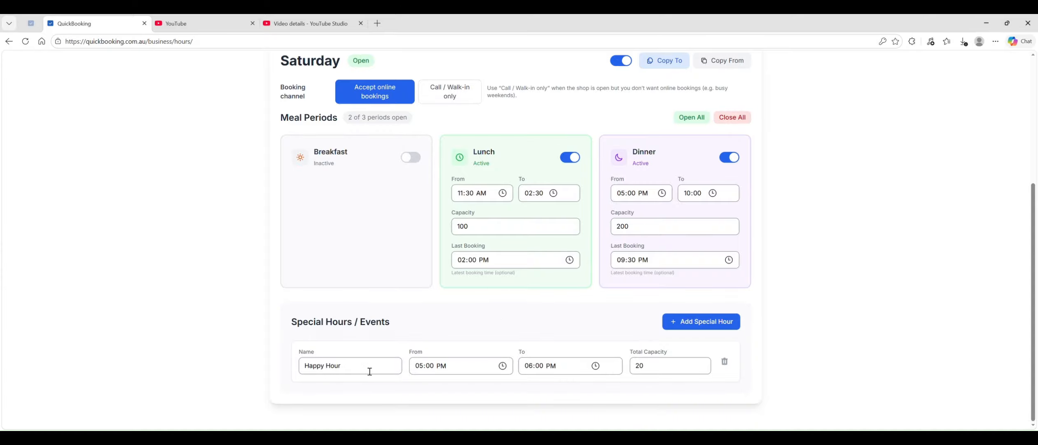
Rename the Saturday special hour to Late Dinner and set it to run from 11:00 PM to 03:00 AM
left_click_drag(367, 366, 270, 368)
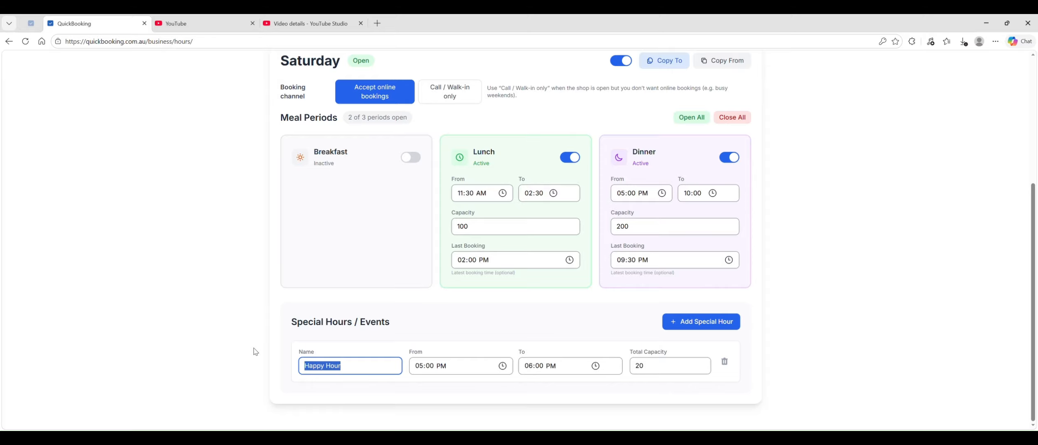
type("Late Dinner")
left_click(504, 366)
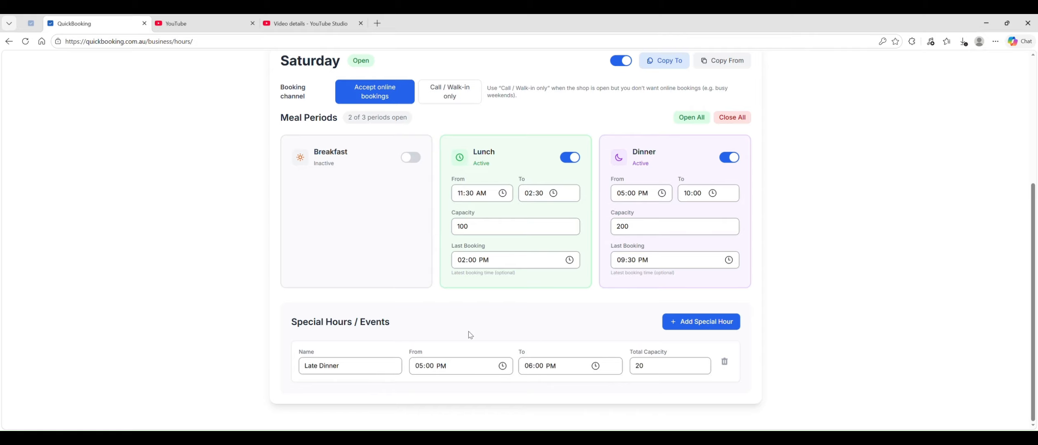
left_click(425, 342)
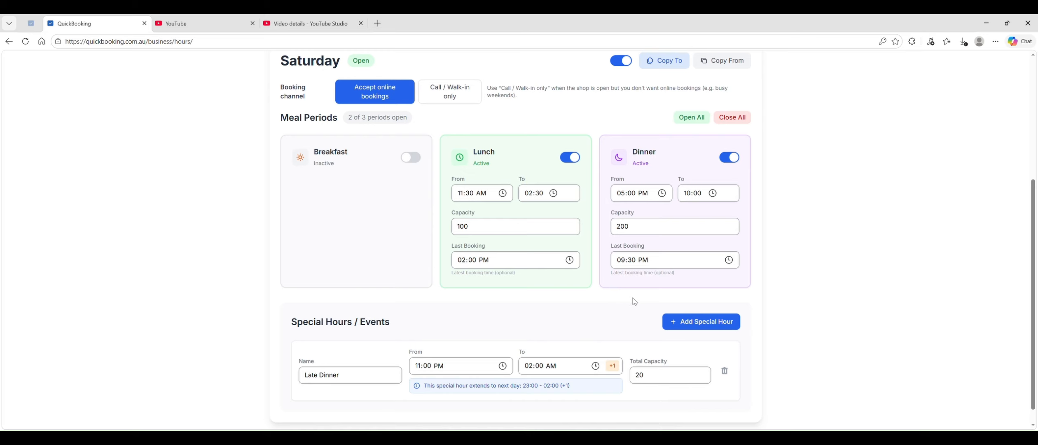
left_click(529, 365)
left_click(595, 367)
scroll(611, 326, "down", 1)
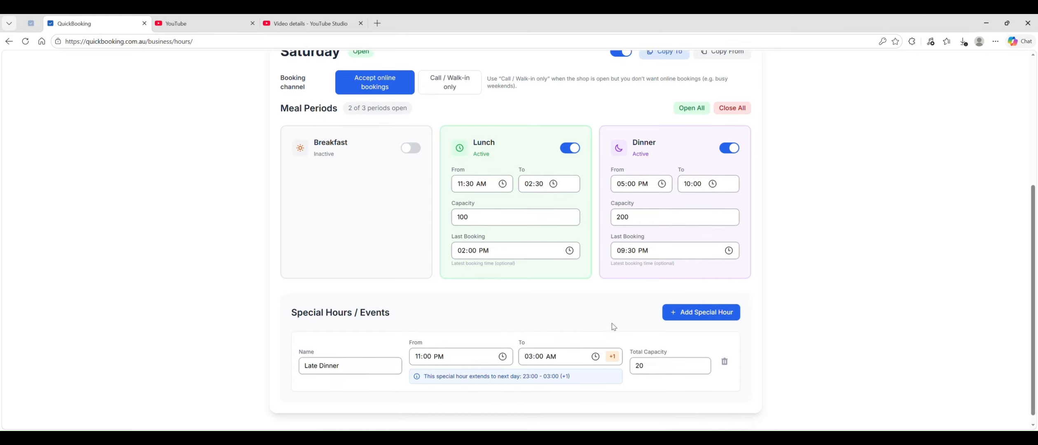
Set the total capacity of the Late Dinner special hour to 150 and save the changes
left_click(652, 363)
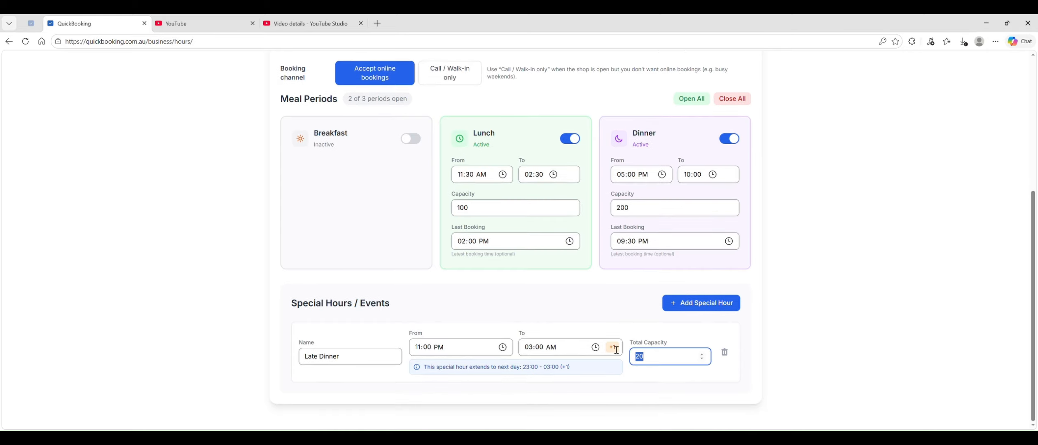
type("15")
scroll(619, 315, "up", 3)
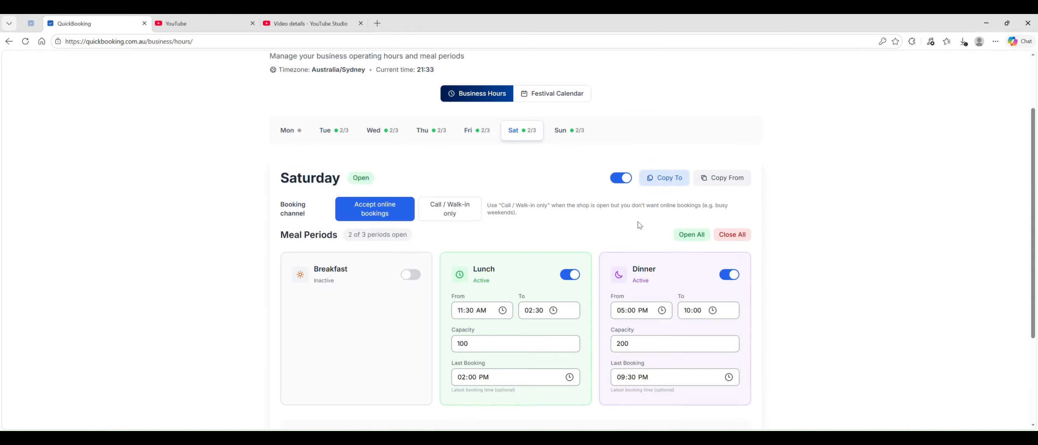
scroll(649, 70, "up", 3)
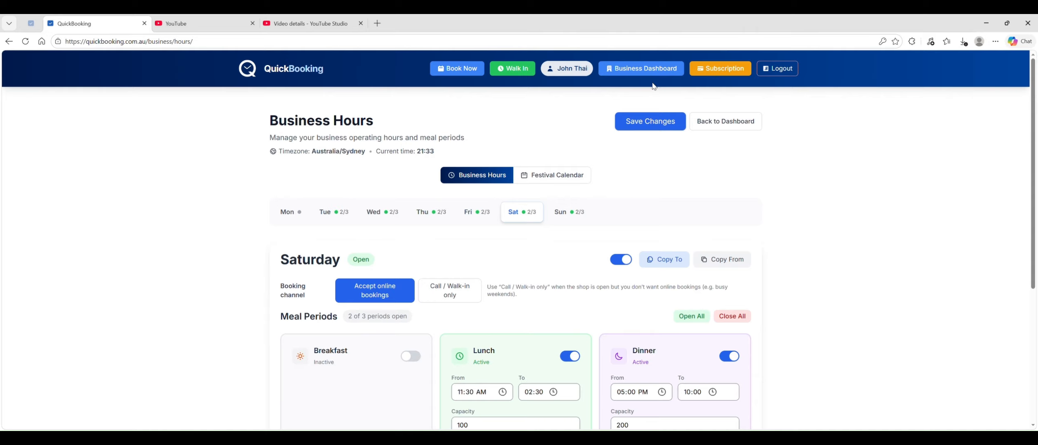
left_click(647, 121)
Delete the Late Dinner special hour from Saturday and save the changes
scroll(630, 148, "down", 5)
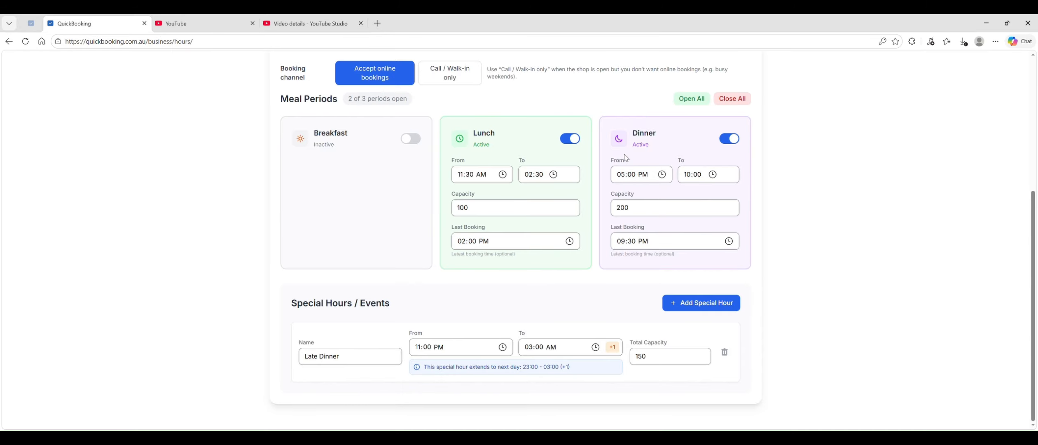
scroll(625, 158, "up", 2)
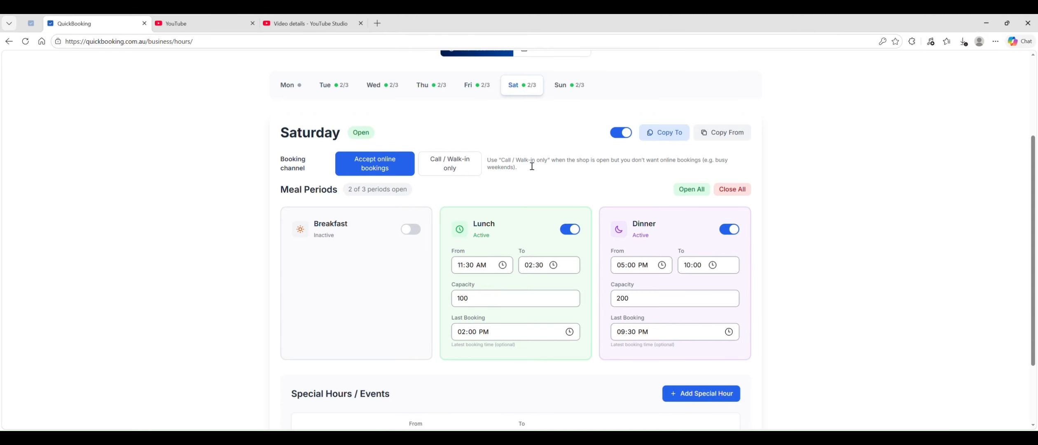
scroll(614, 338, "down", 2)
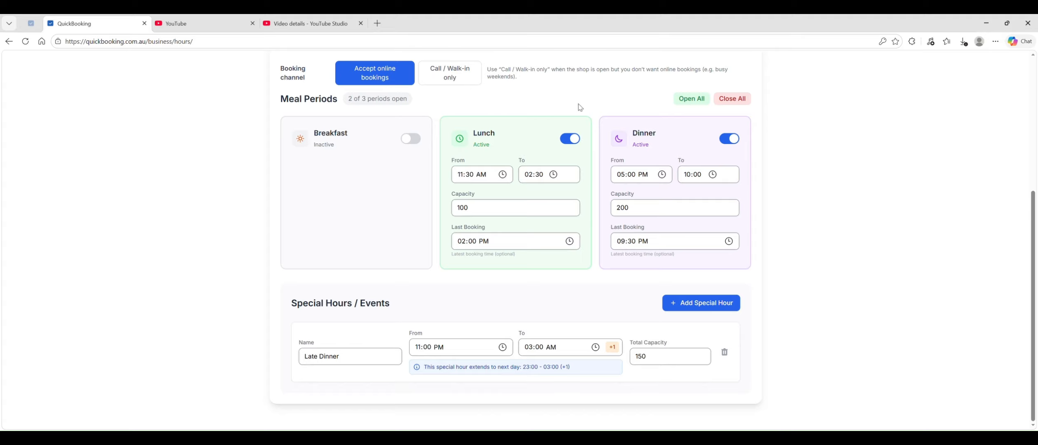
scroll(578, 104, "up", 2)
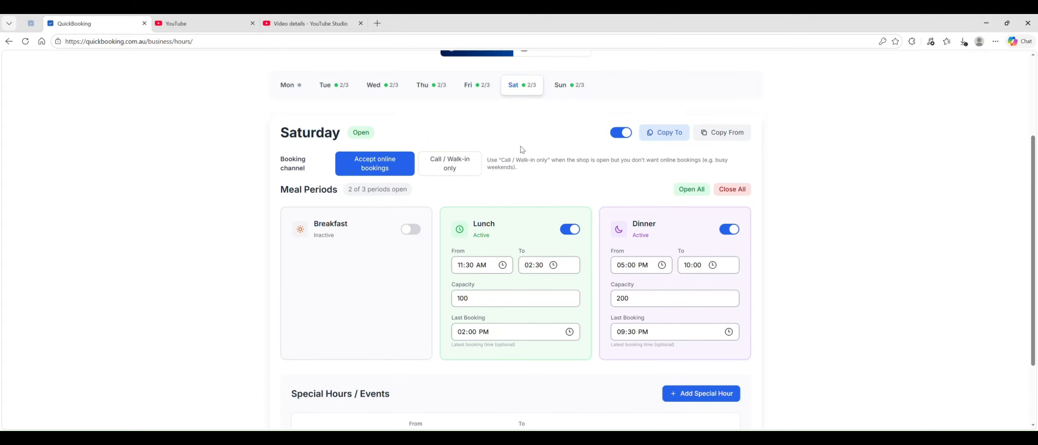
scroll(543, 292, "down", 2)
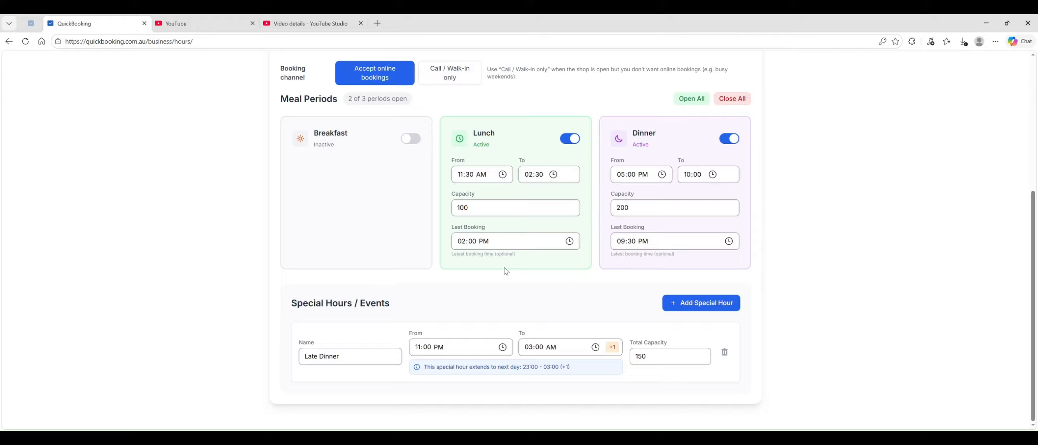
left_click(724, 352)
scroll(635, 231, "up", 4)
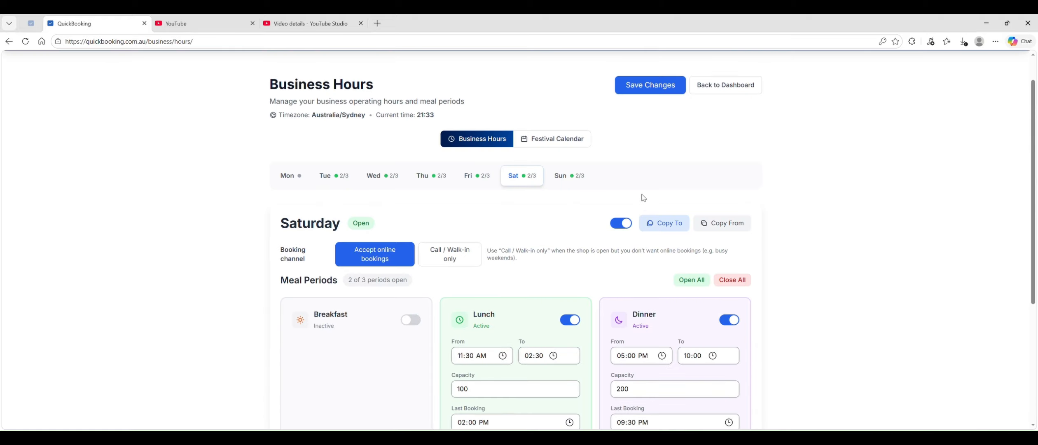
left_click(657, 89)
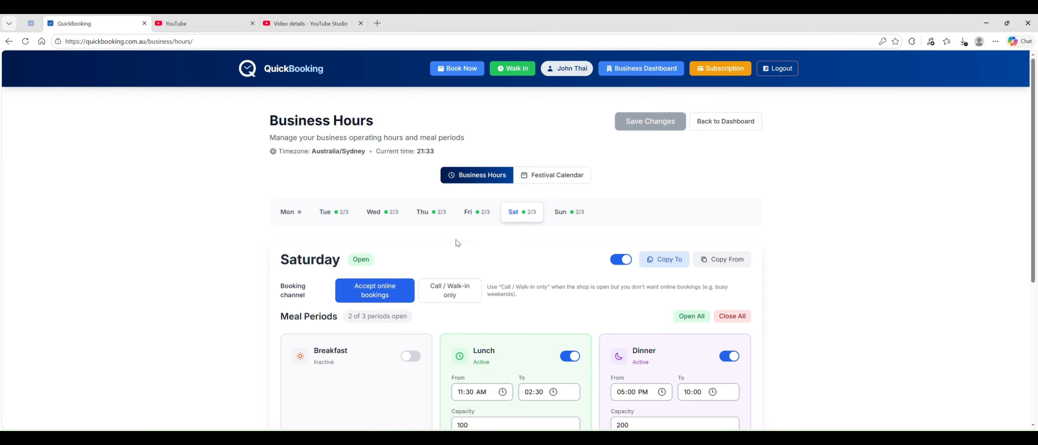
Return to the business dashboard and open the management page for Tables & Floor Plan
scroll(531, 248, "down", 2)
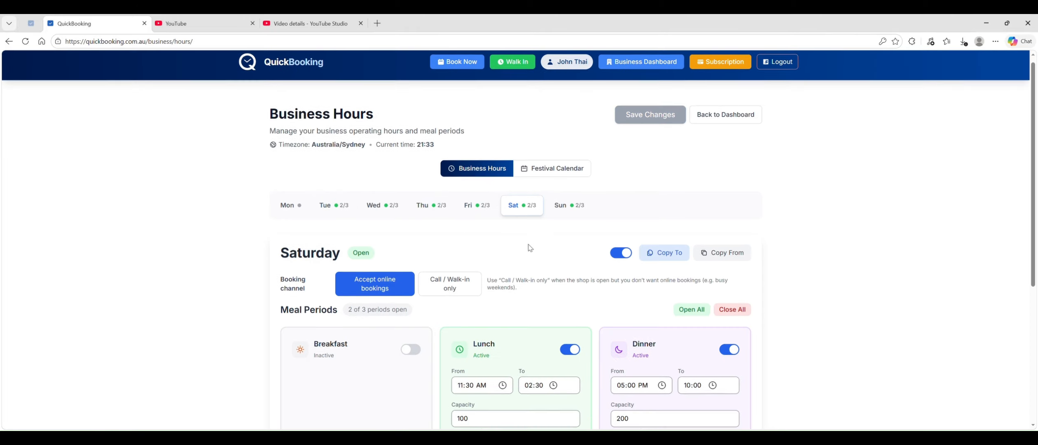
scroll(533, 248, "down", 2)
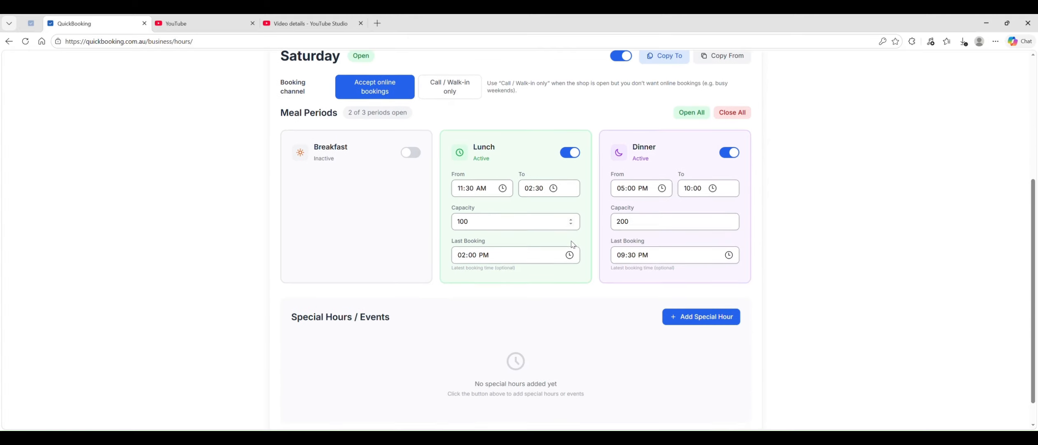
scroll(573, 244, "down", 1)
scroll(572, 244, "up", 5)
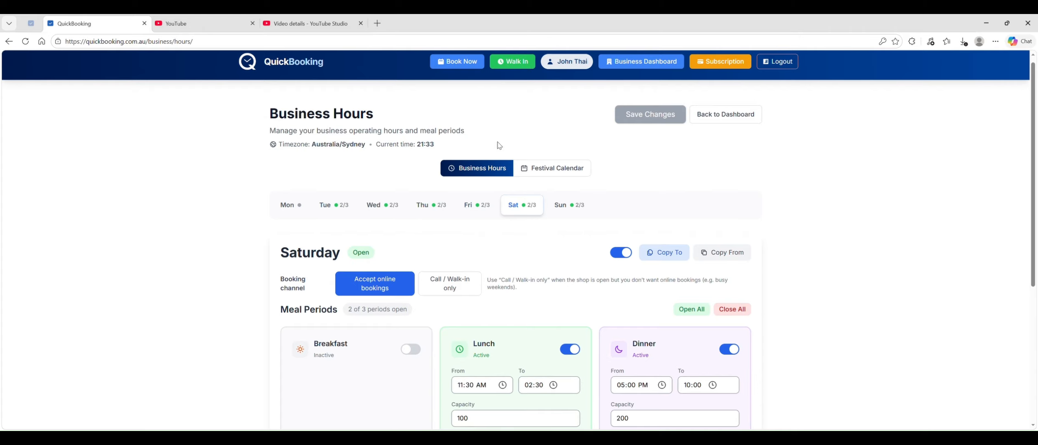
left_click(638, 62)
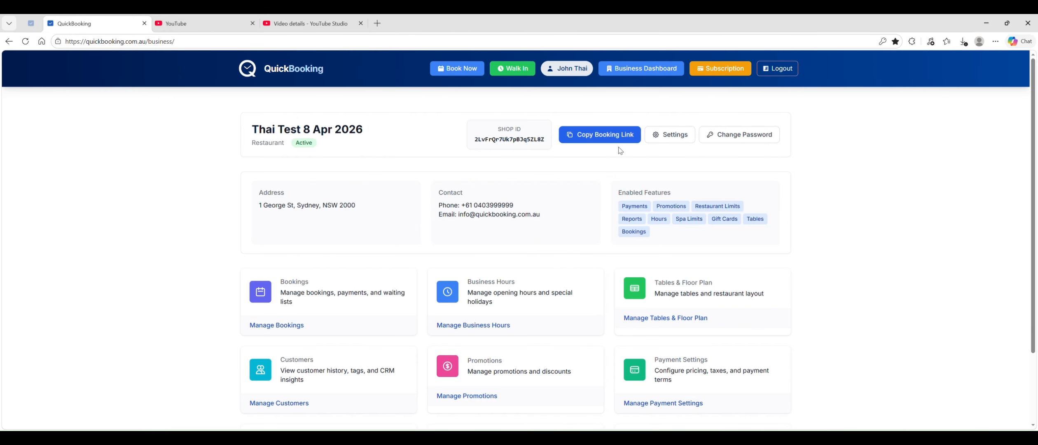
scroll(620, 151, "down", 2)
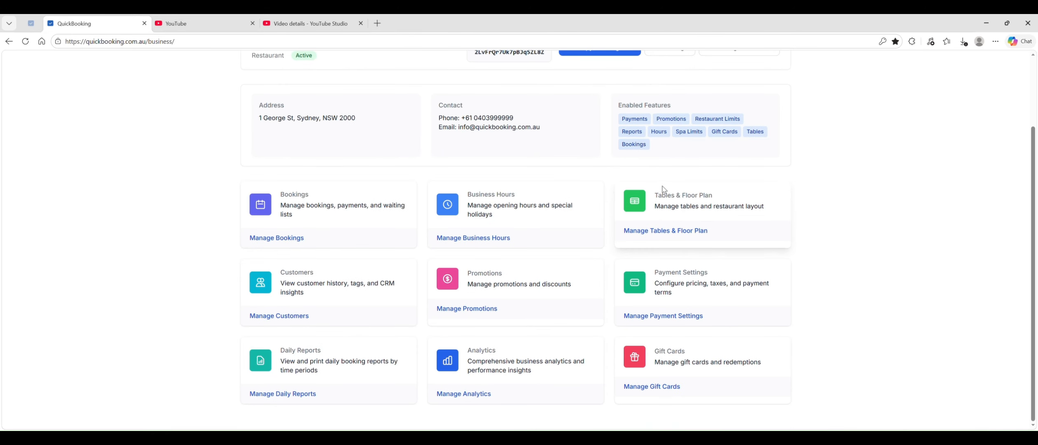
left_click(666, 231)
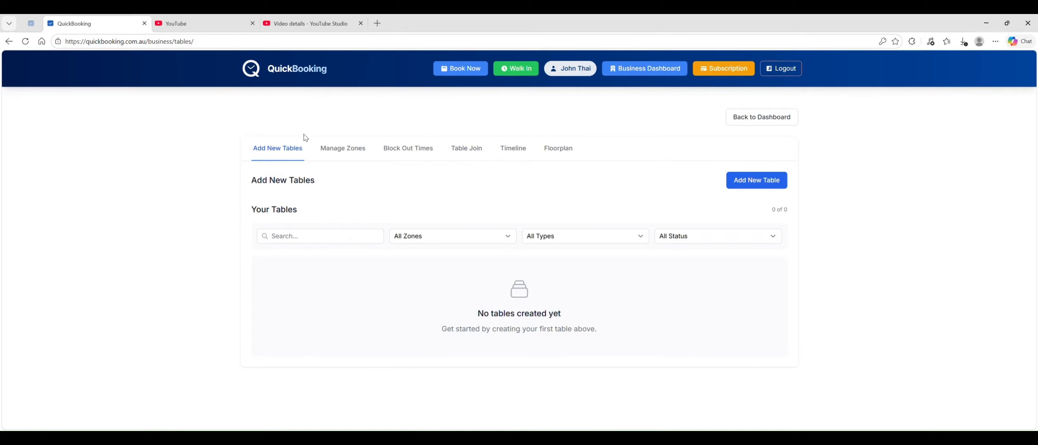
Create a table zone named Indoor
left_click(350, 152)
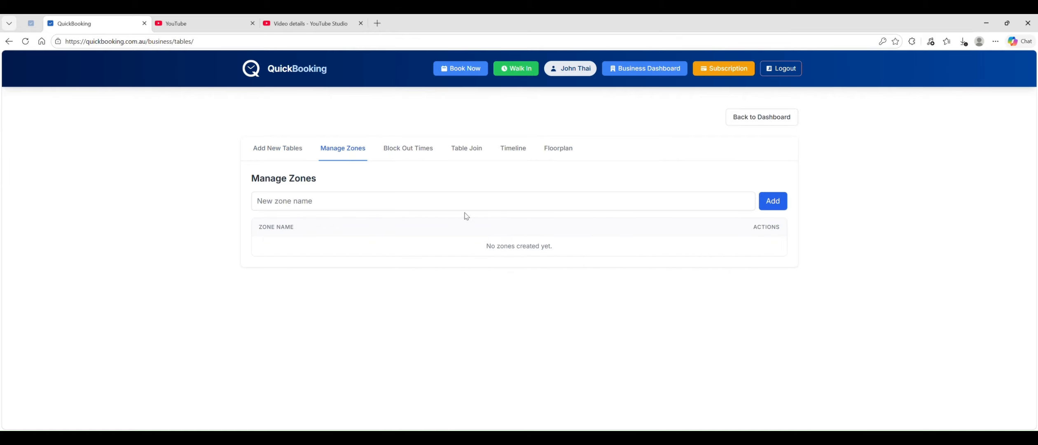
left_click(361, 202)
type("In")
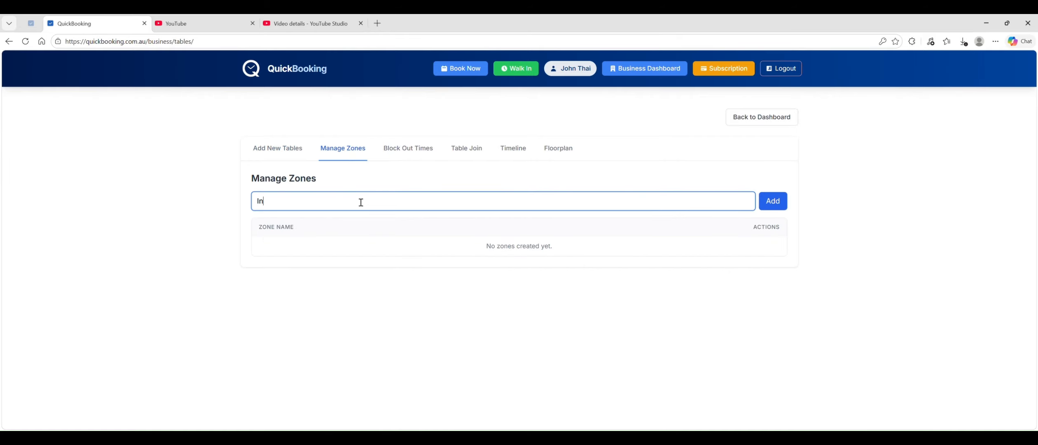
type("door")
left_click(773, 206)
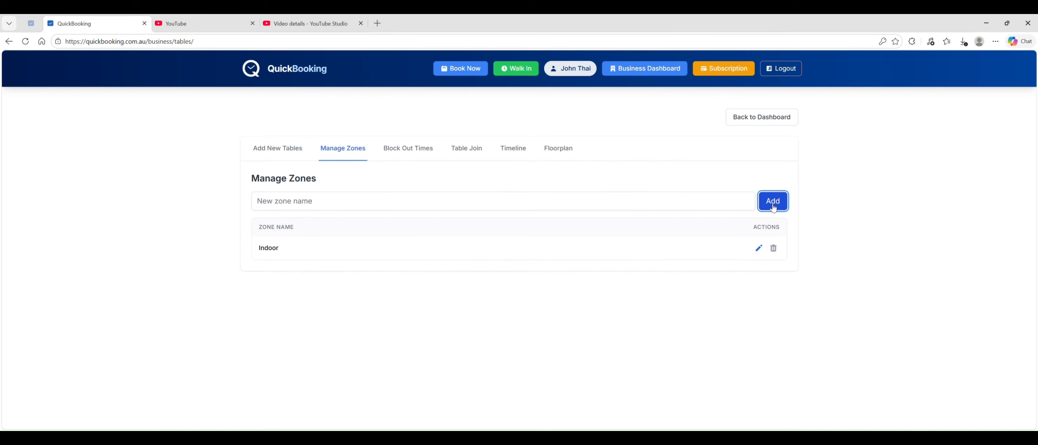
Add a second table zone named Outdoor
left_click(309, 200)
type("Outdoor")
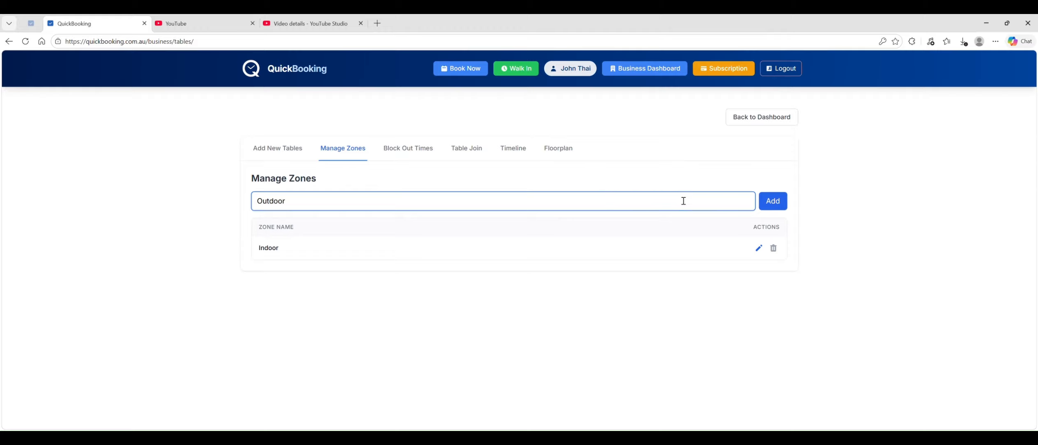
left_click(776, 206)
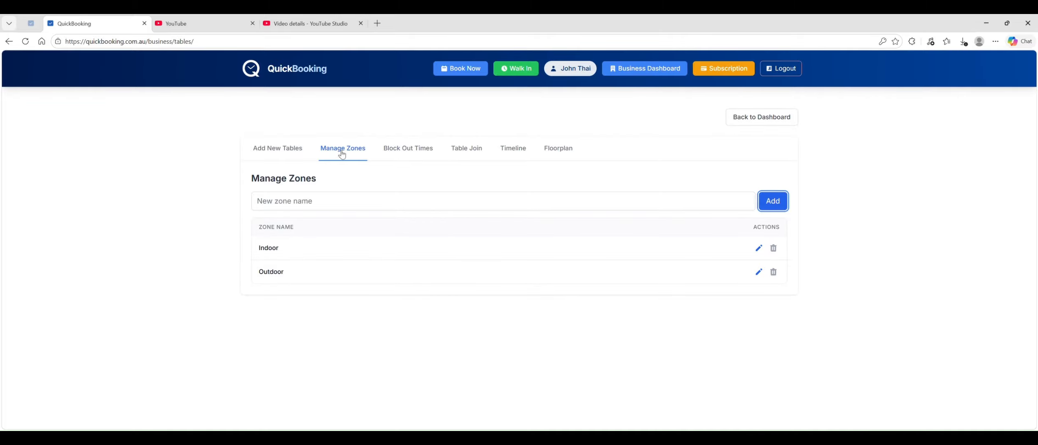
Start a new table named 1 with a minimum capacity of 2 and assign it to the Indoor zone
left_click(279, 153)
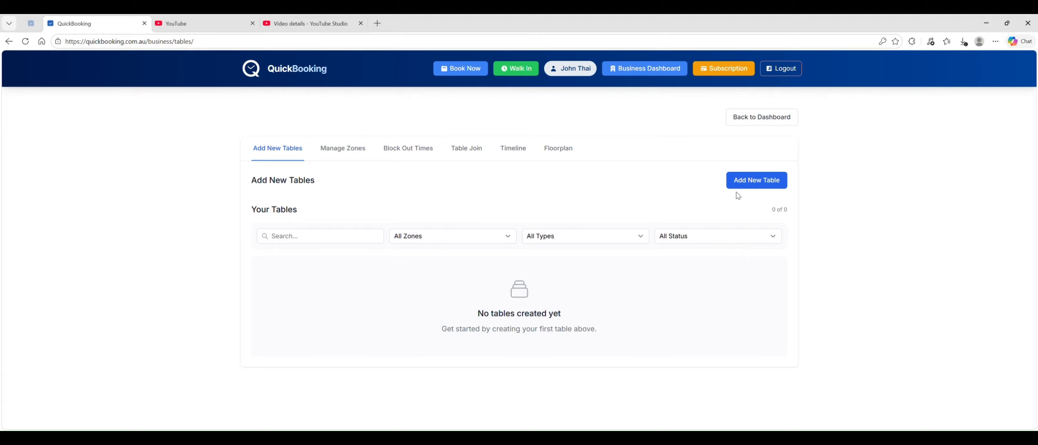
left_click(745, 183)
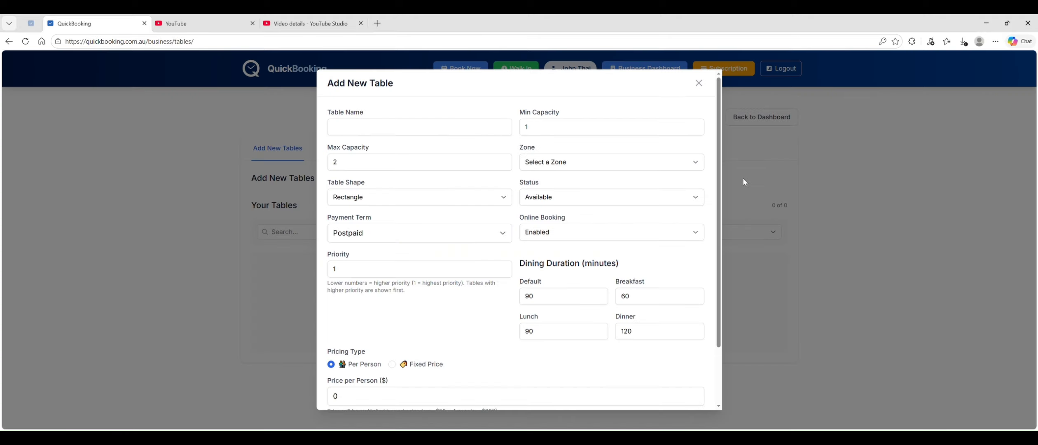
left_click(352, 129)
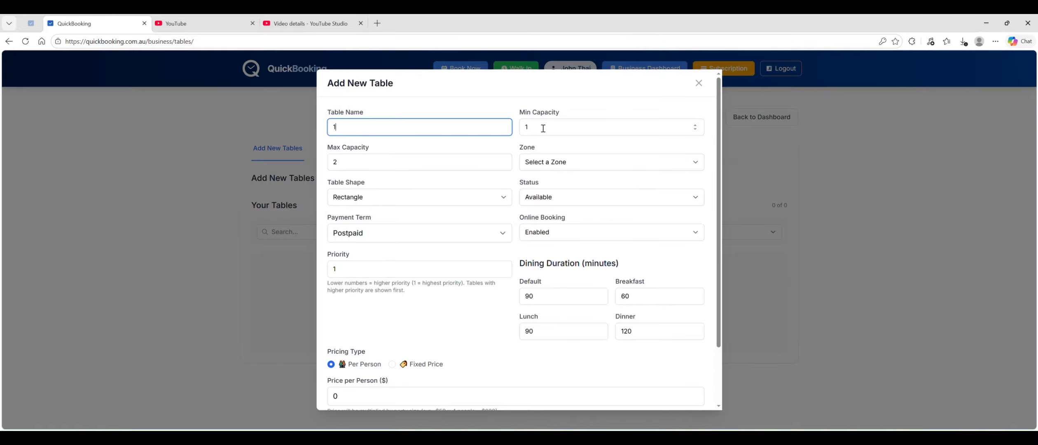
left_click(528, 129)
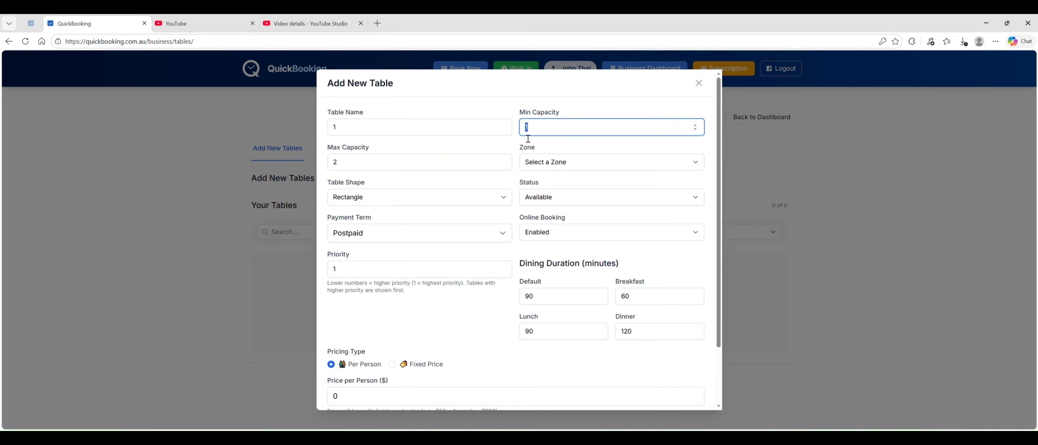
type("2")
left_click(555, 167)
left_click(547, 190)
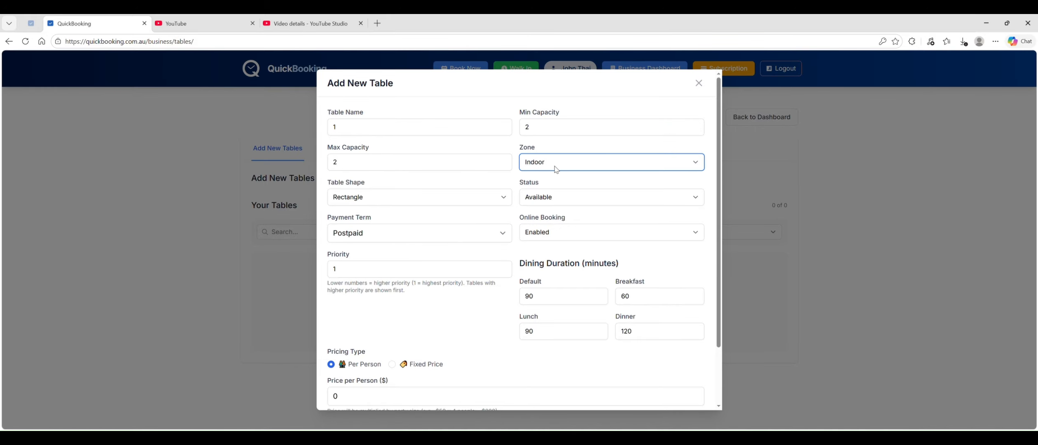
Set the new table's shape to Square, with status Available, payment term Postpaid and online booking Enabled
left_click(416, 201)
left_click(374, 224)
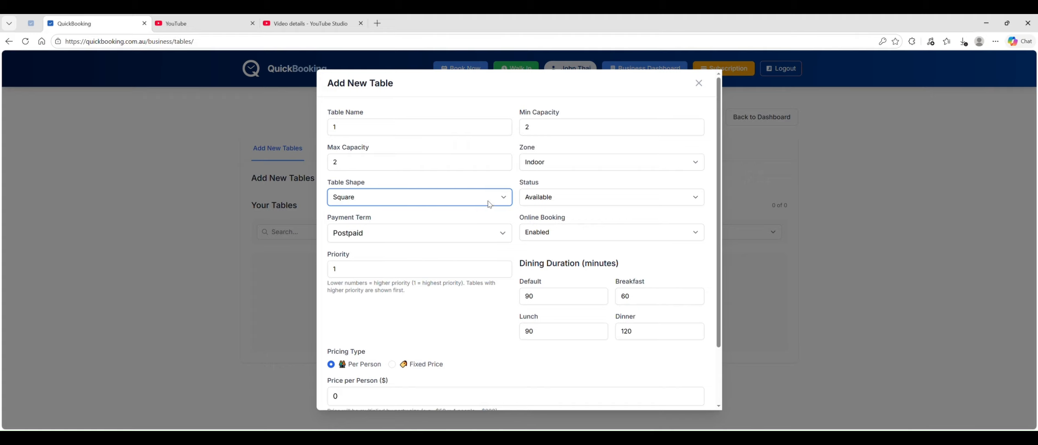
left_click(548, 202)
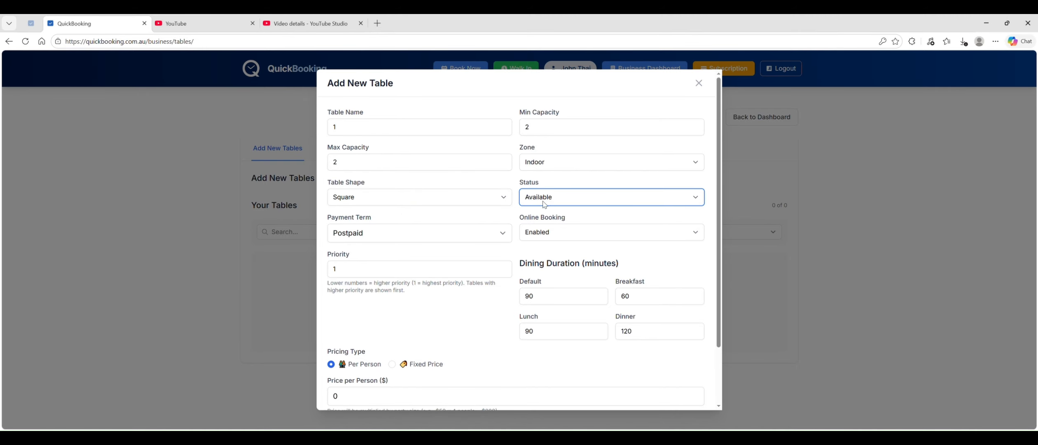
left_click(405, 235)
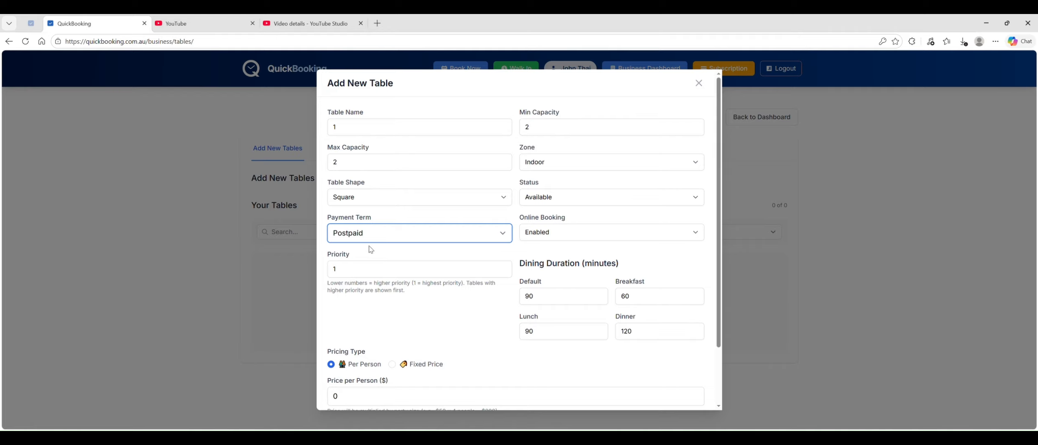
left_click(556, 234)
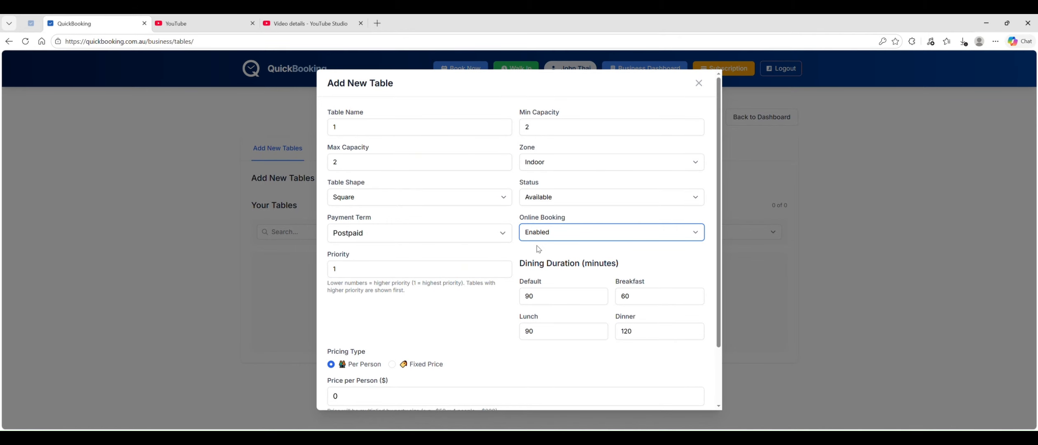
scroll(542, 251, "down", 1)
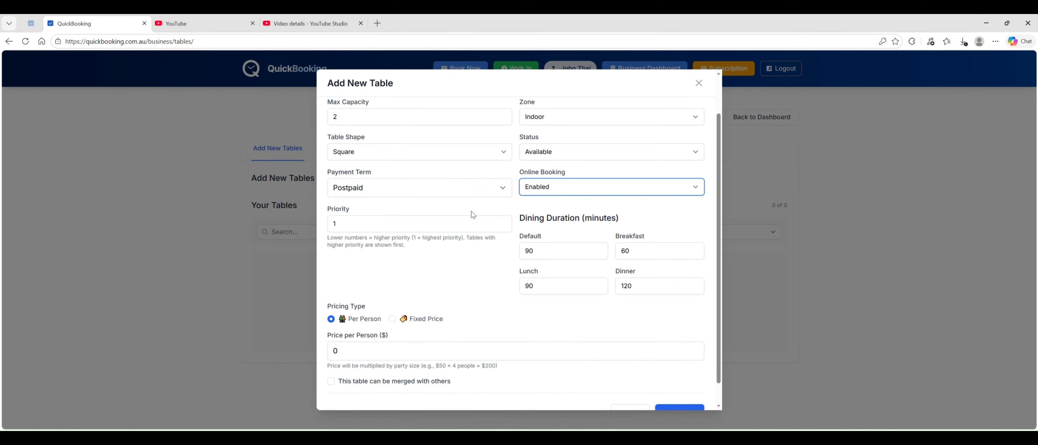
Keep the new table's priority at 1 and set its dinner dining duration to 90 minutes
scroll(474, 215, "up", 1)
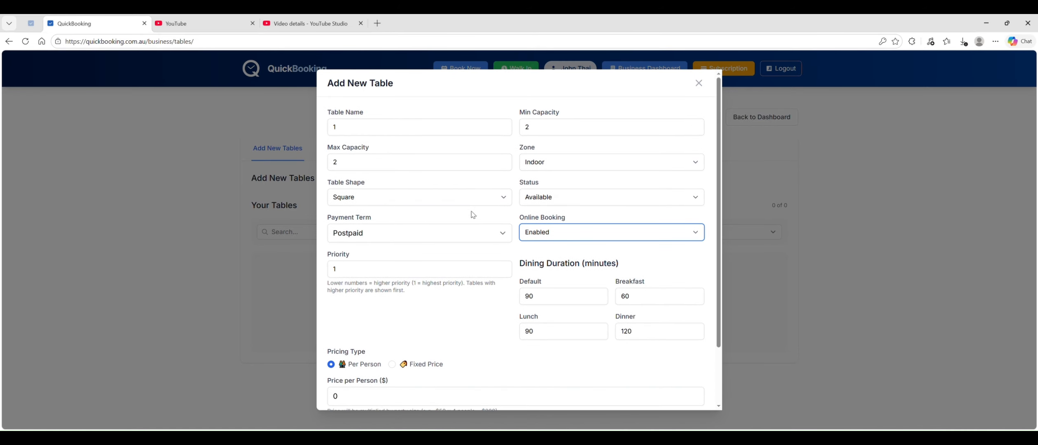
double_click(341, 273)
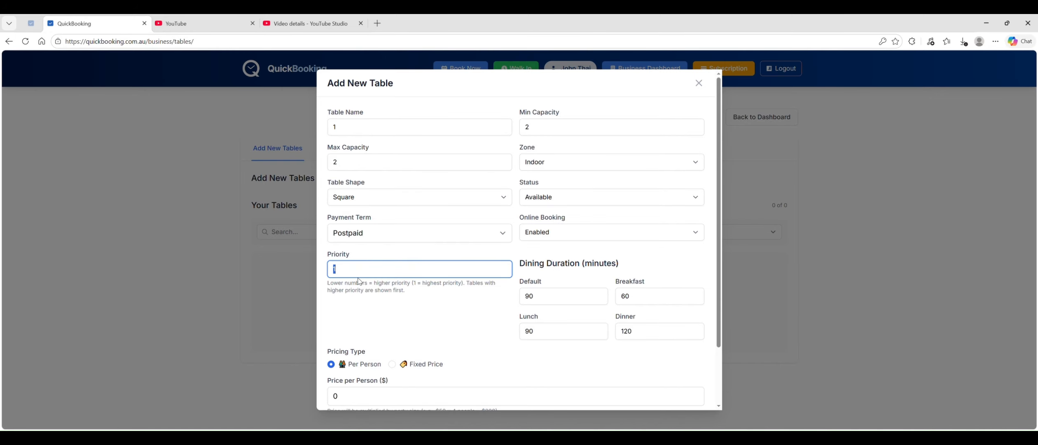
left_click(407, 297)
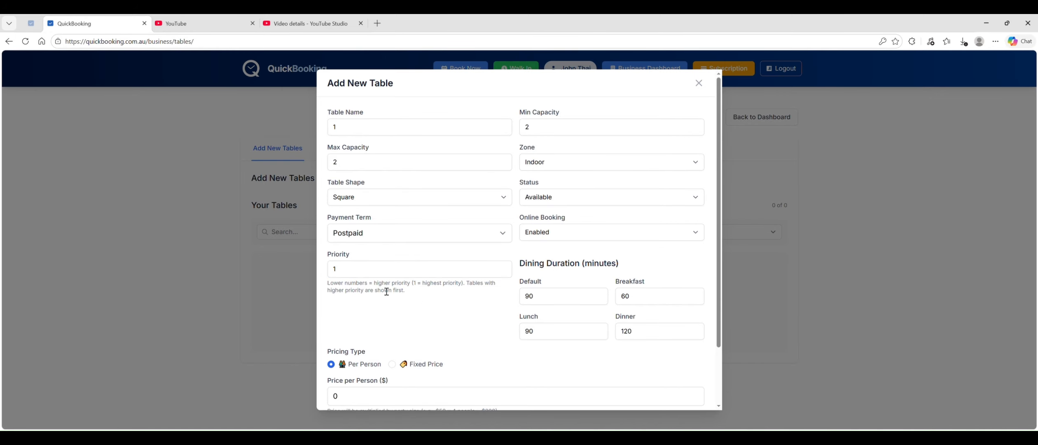
left_click(357, 275)
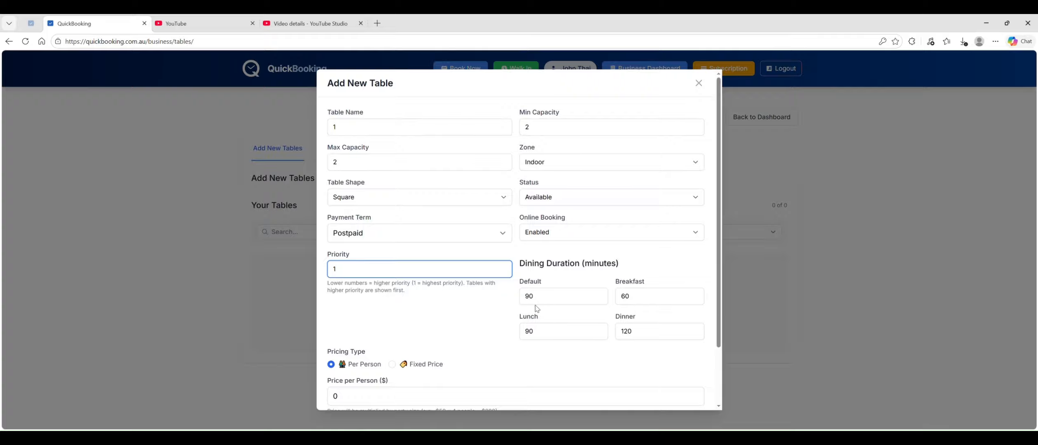
scroll(602, 252, "down", 2)
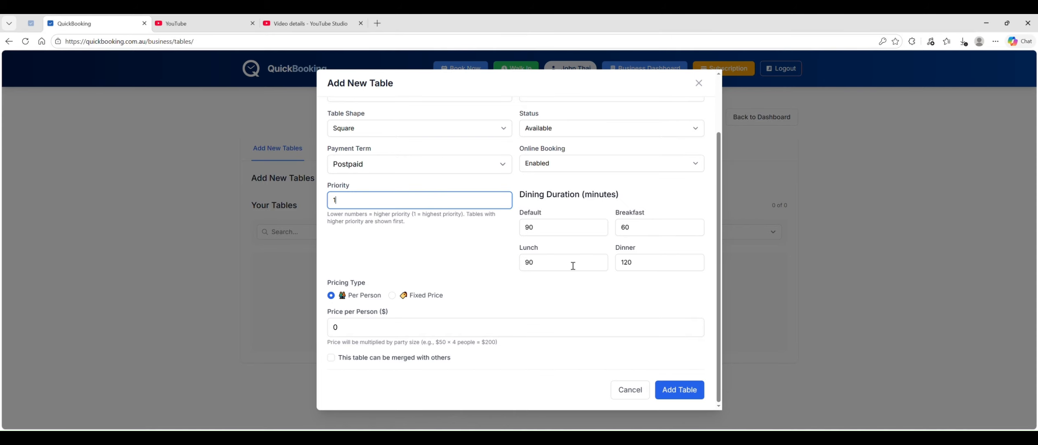
double_click(643, 266)
type("90")
left_click(580, 294)
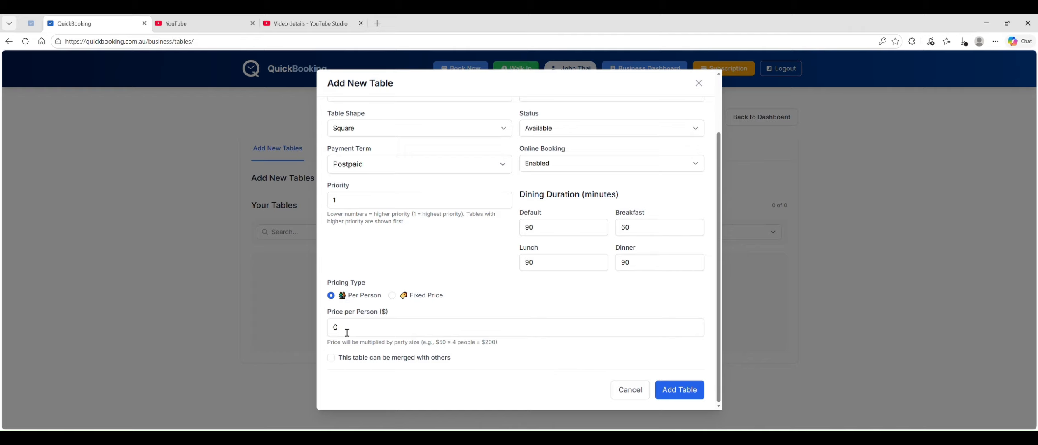
Price the table at $40 per person, allow it to be merged with others, and add it
left_click_drag(342, 331, 322, 329)
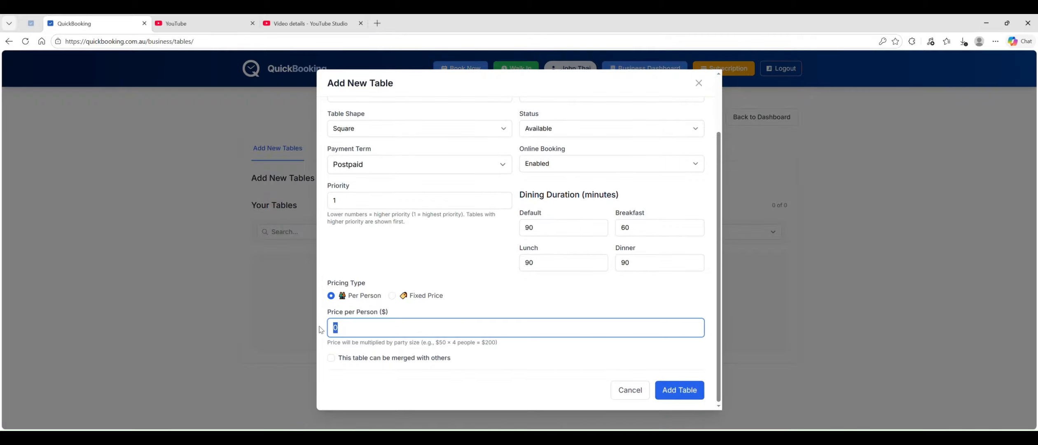
type("40")
left_click(393, 296)
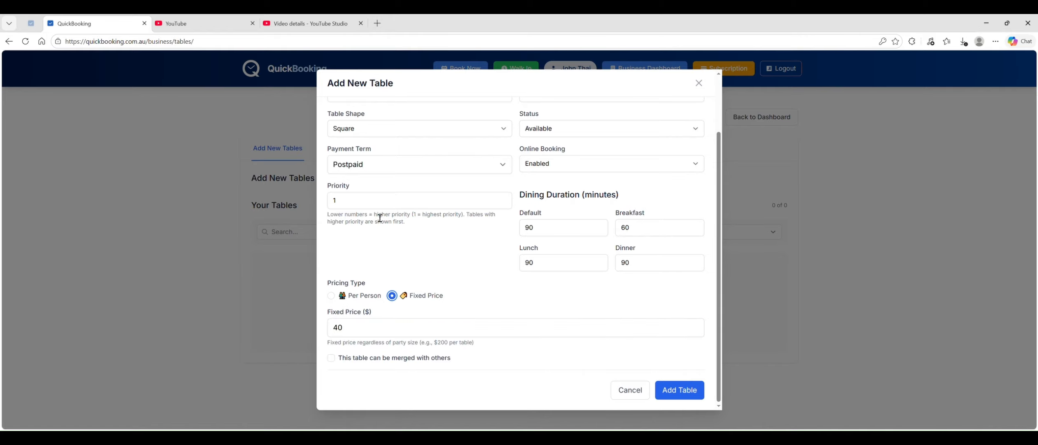
scroll(476, 149, "up", 1)
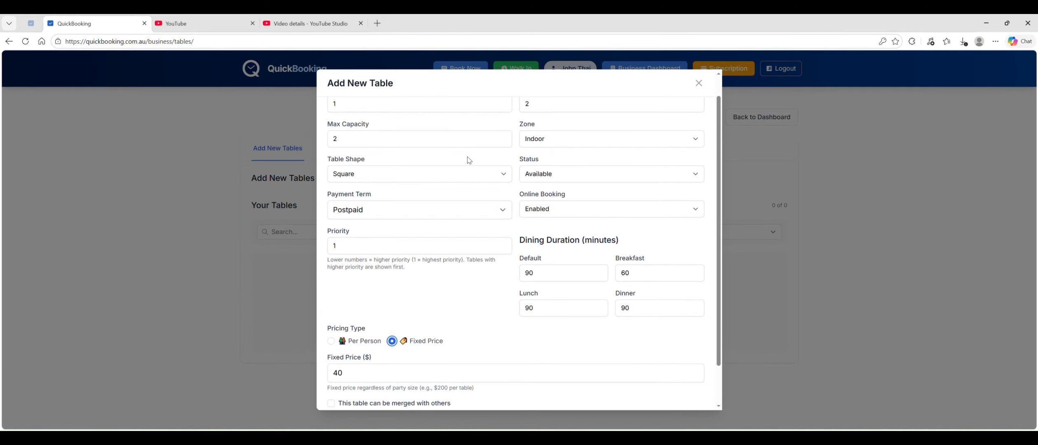
scroll(478, 181, "down", 1)
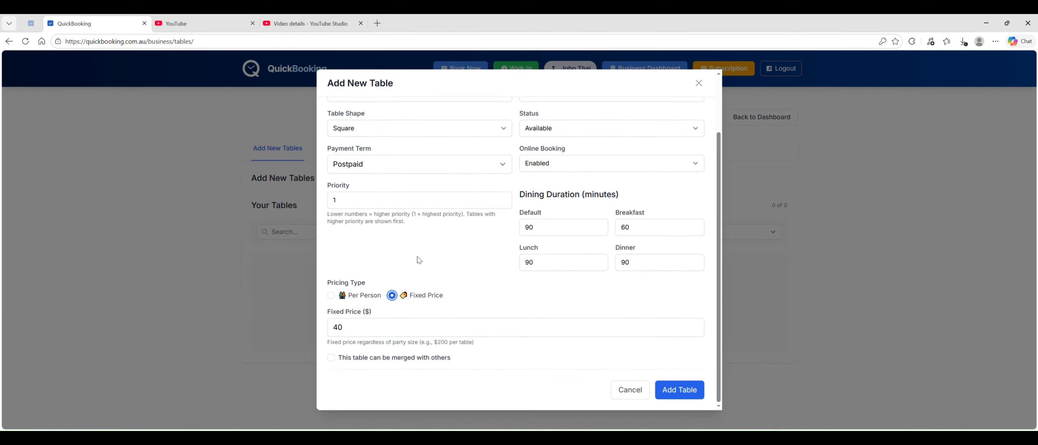
left_click(330, 295)
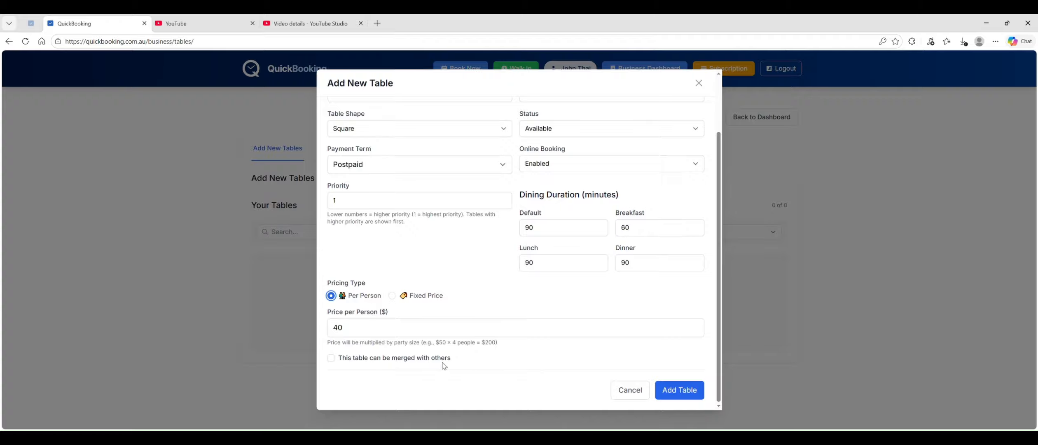
left_click(331, 359)
left_click(674, 390)
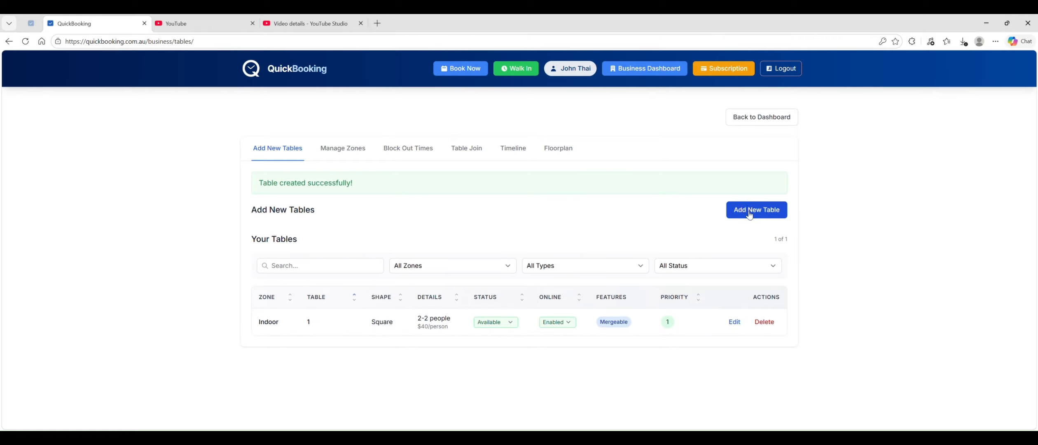
Start a new table named 2 with a capacity of 3 to 4 and assign it to the Indoor zone
left_click(754, 180)
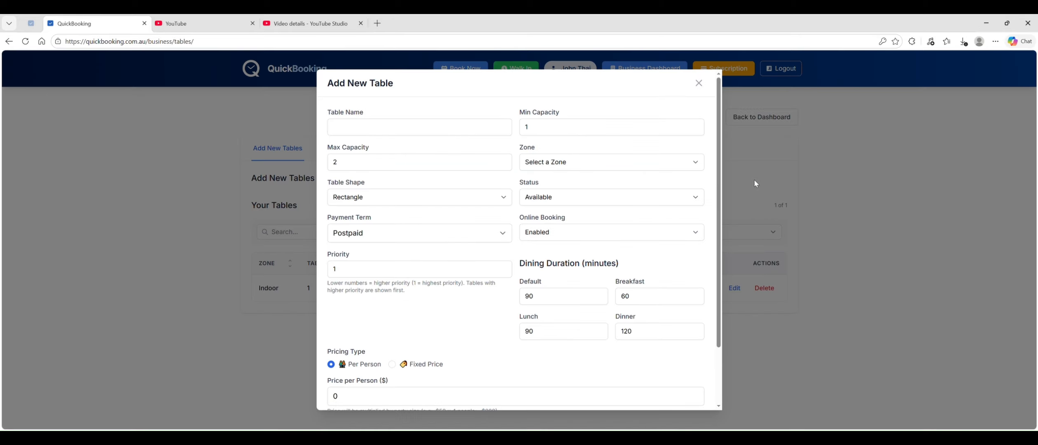
left_click(372, 135)
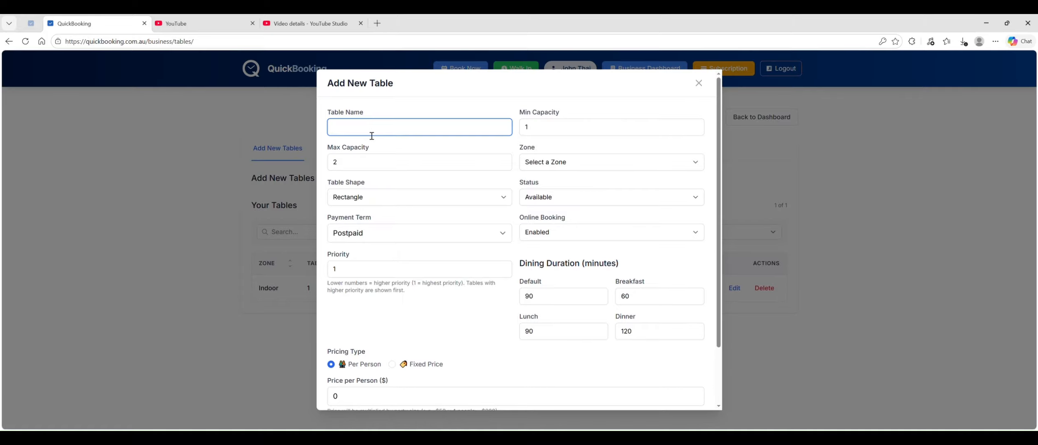
type("2")
left_click(565, 130)
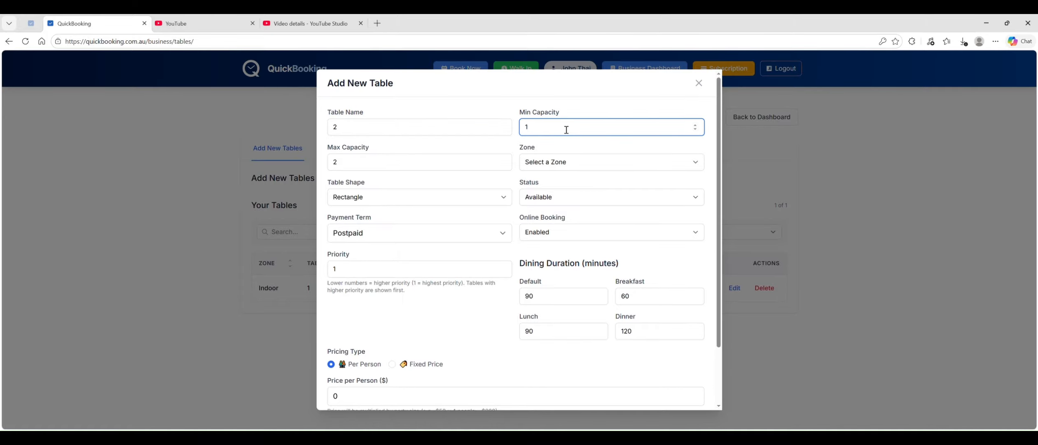
key("BackSpace")
type("3")
left_click_drag(351, 166, 328, 166)
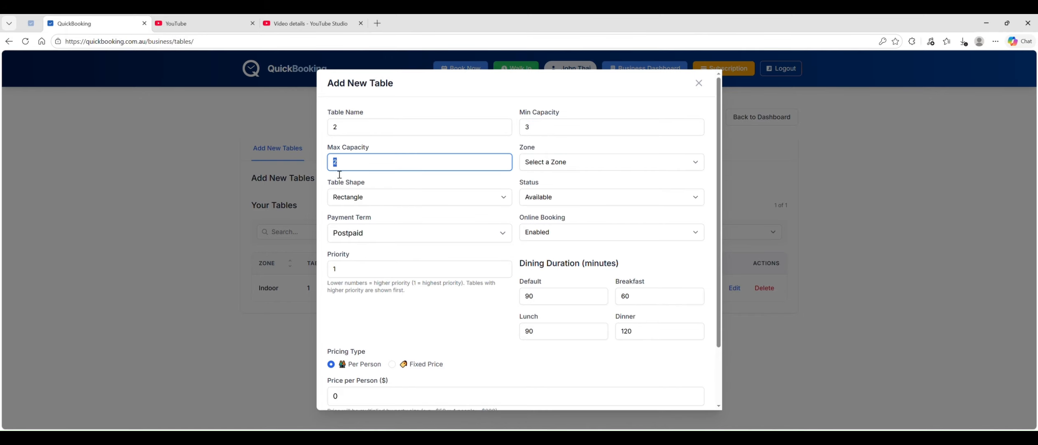
type("4")
left_click(597, 165)
left_click(558, 190)
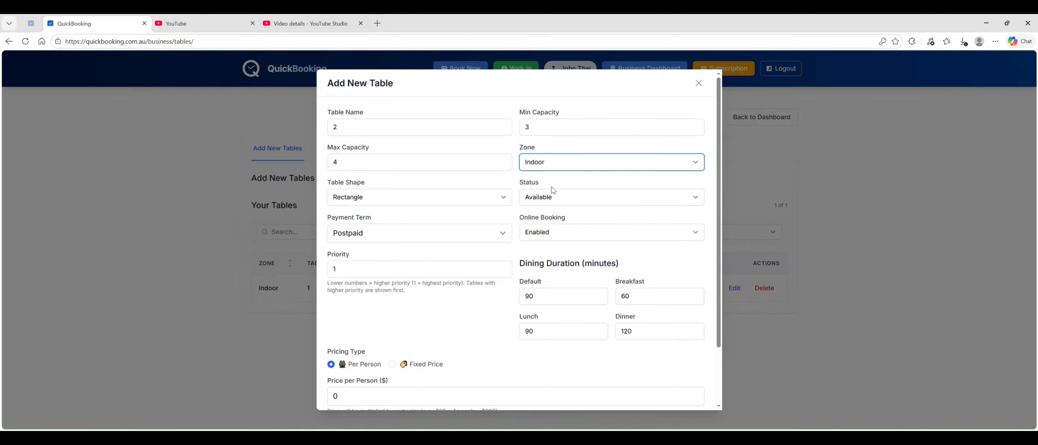
Keep table 2's shape as Rectangle, its payment term as Postpaid and its priority at 1
left_click(380, 200)
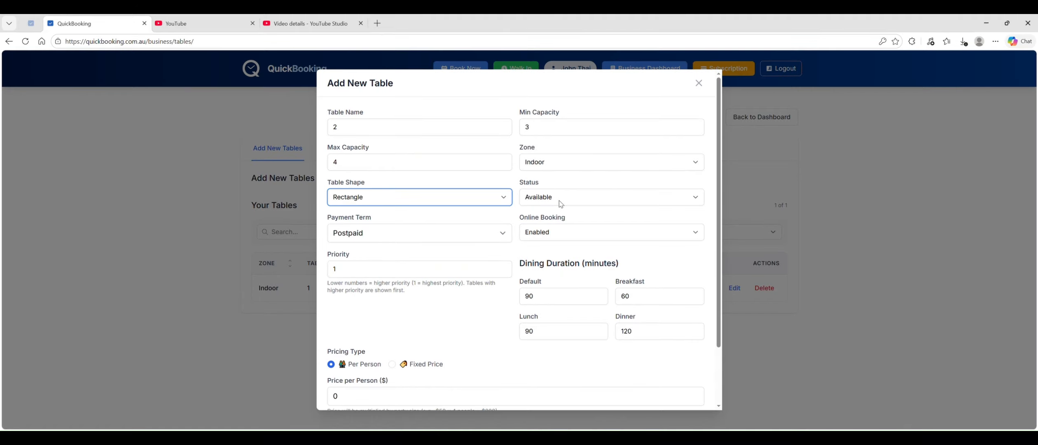
left_click(387, 235)
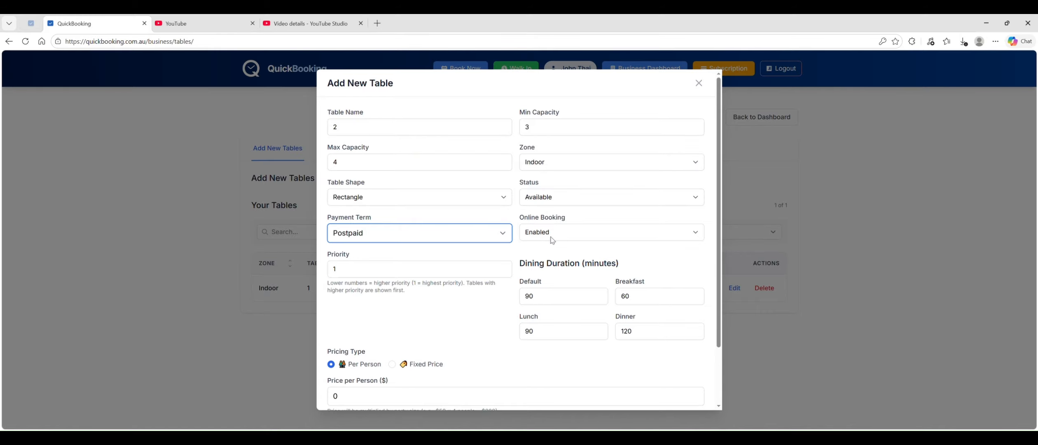
left_click(347, 273)
scroll(474, 256, "down", 1)
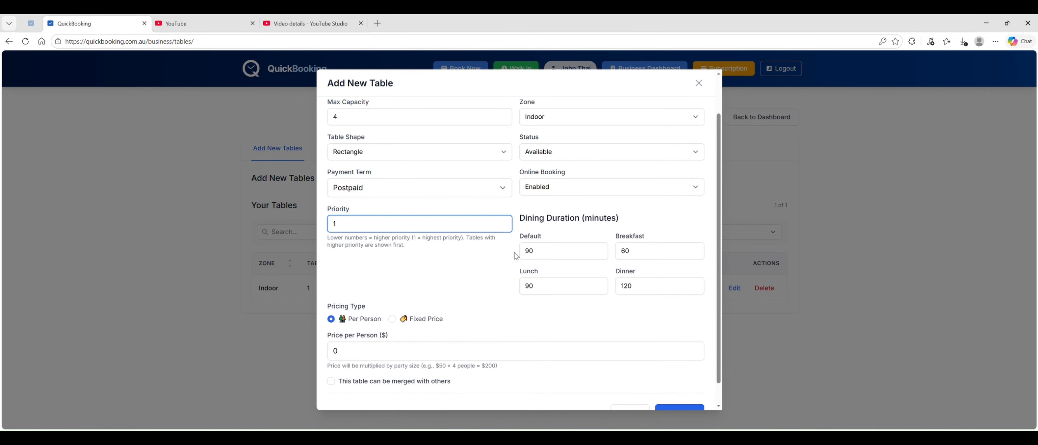
Set table 2's dinner duration to 90 minutes, allow merging with other tables, and add the table
left_click(647, 287)
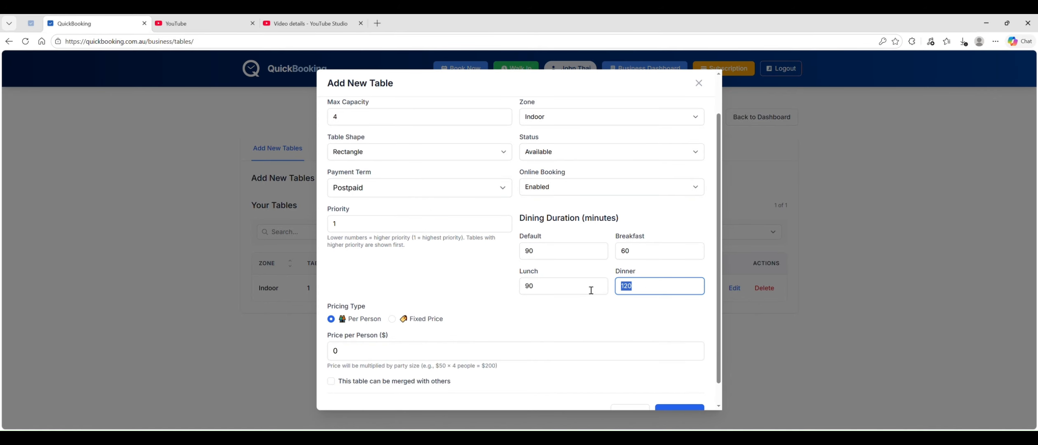
type("90")
scroll(491, 287, "down", 1)
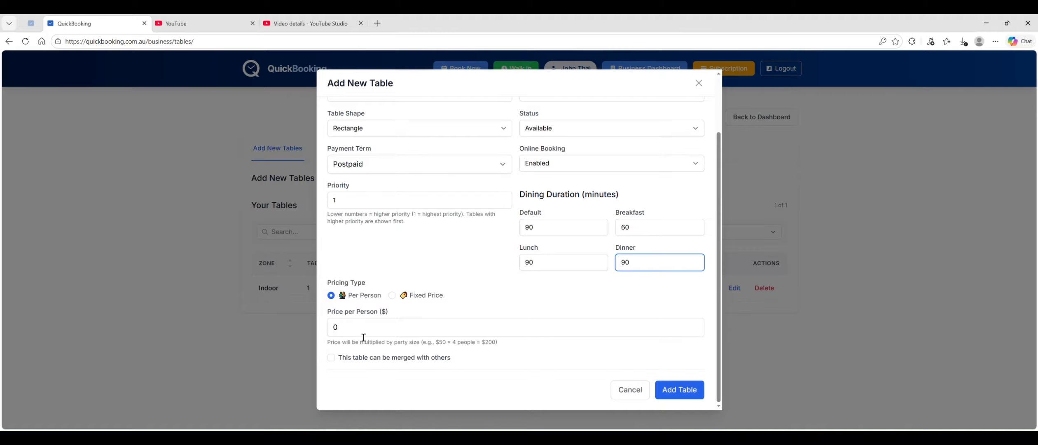
left_click(332, 359)
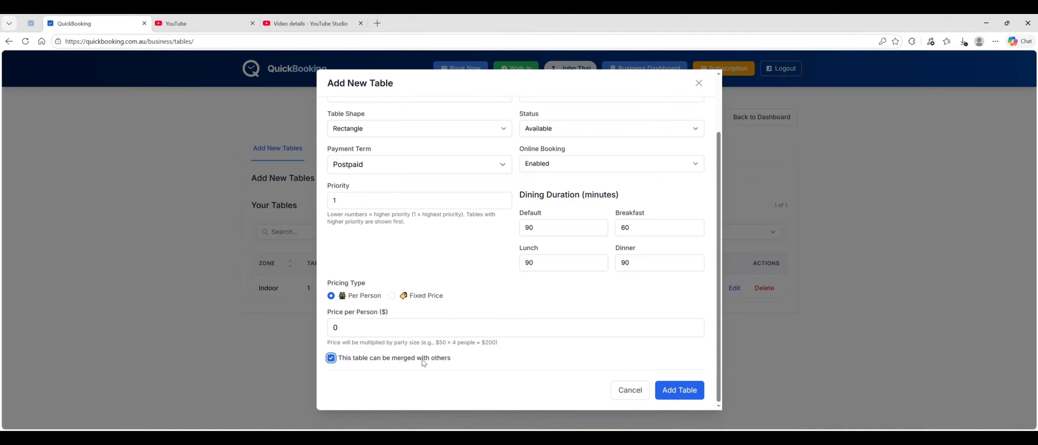
left_click(682, 390)
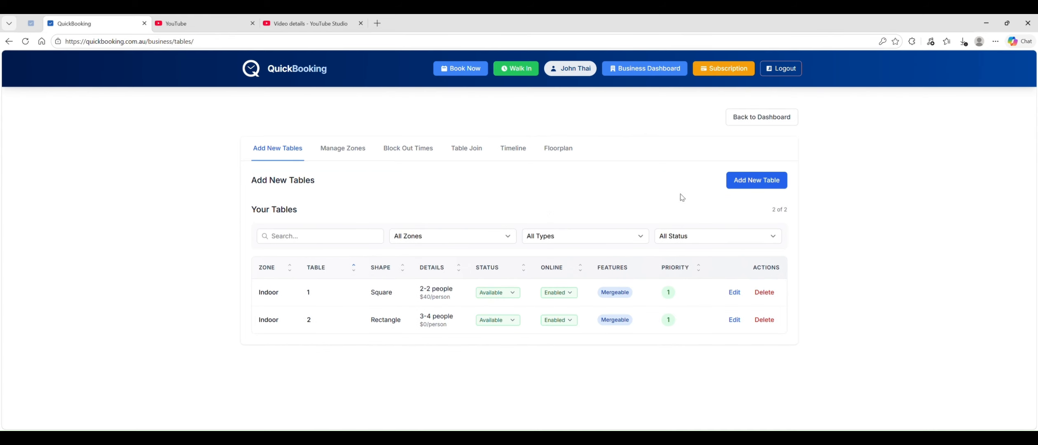
Start a new table named 11 with a capacity of 4 to 6 and assign it to the Outdoor zone
left_click(760, 185)
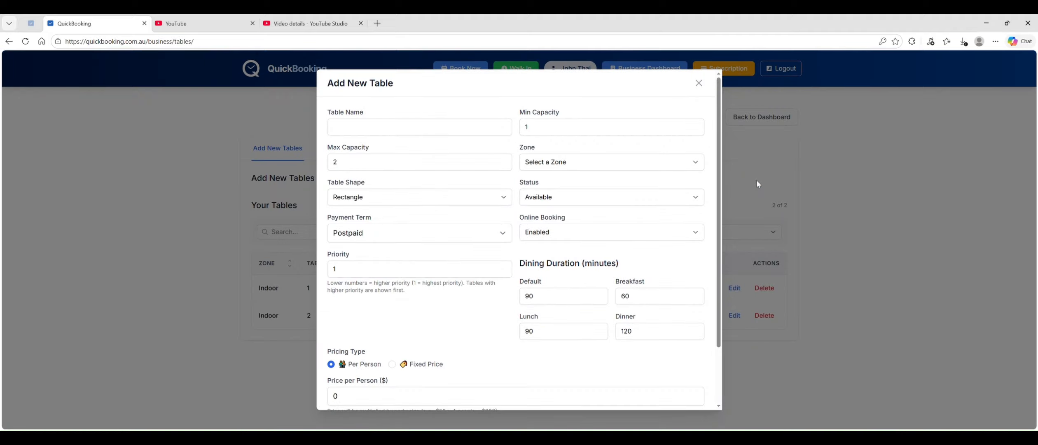
left_click(363, 133)
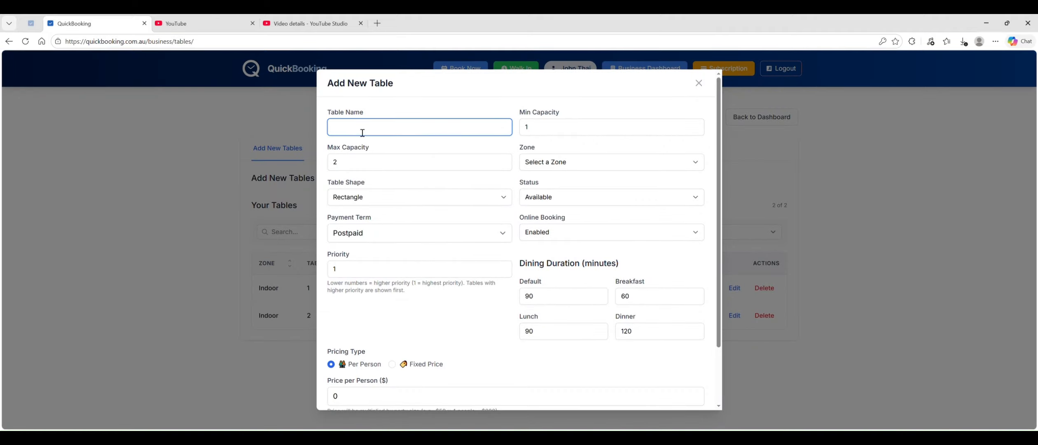
type("11")
key("Tab")
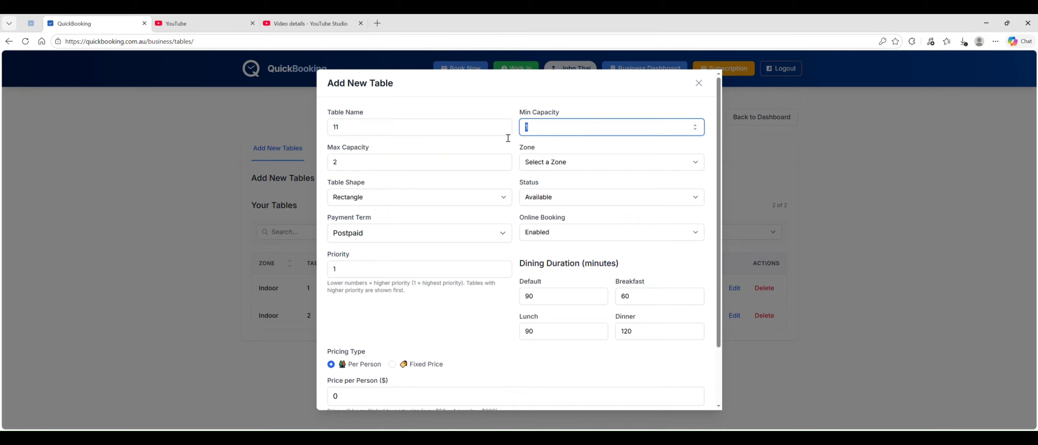
type("4")
key("Tab")
type("6")
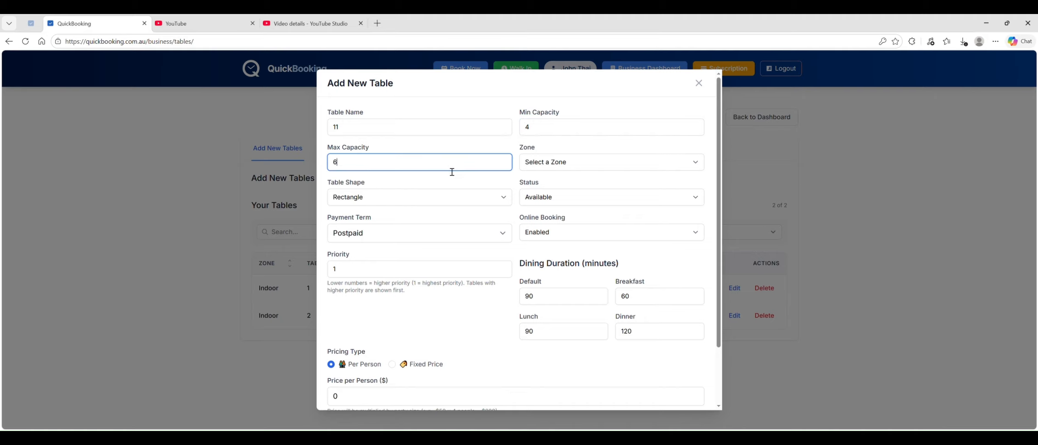
key("Tab")
key("o")
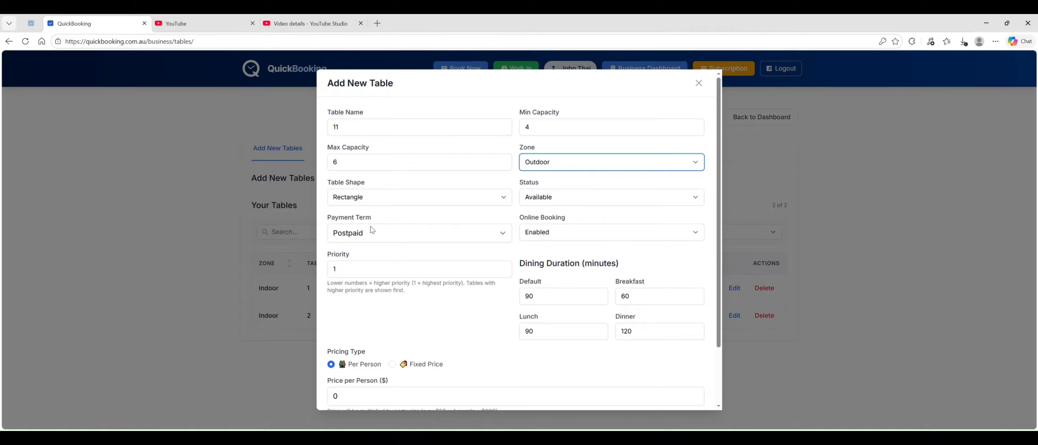
Give table 11 priority 5 and a 90-minute dinner duration, make it mergeable, and add it
left_click_drag(353, 273, 318, 270)
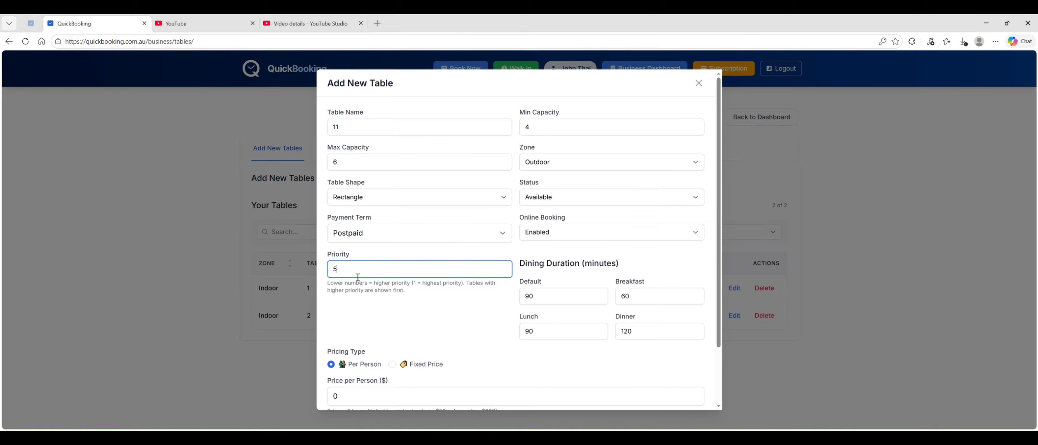
left_click_drag(645, 337, 597, 339)
type("90")
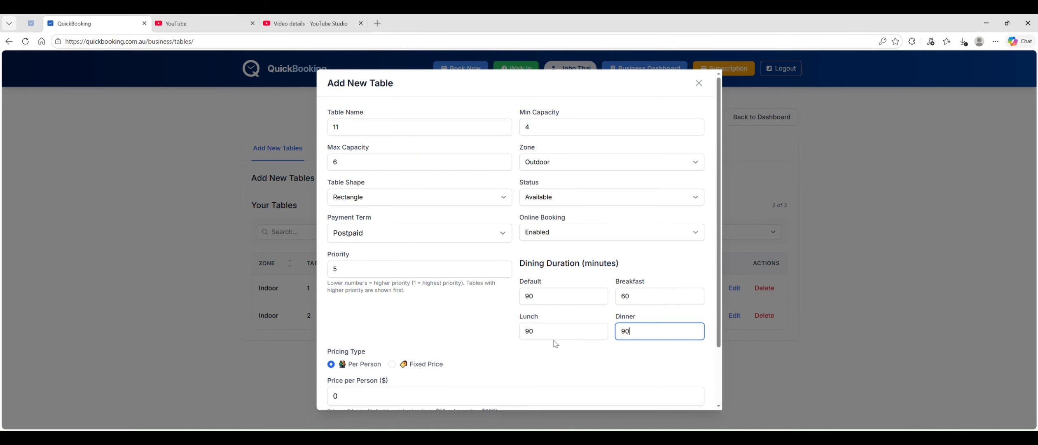
left_click(433, 327)
scroll(432, 322, "down", 3)
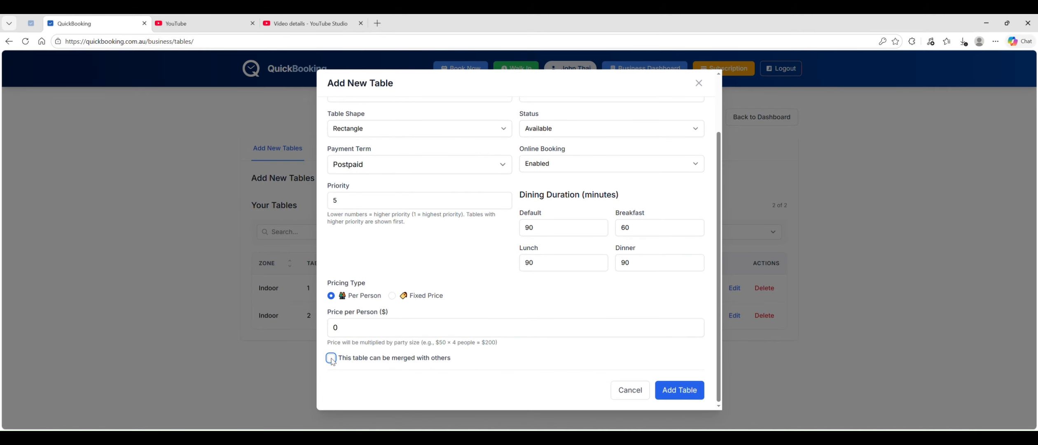
left_click(671, 394)
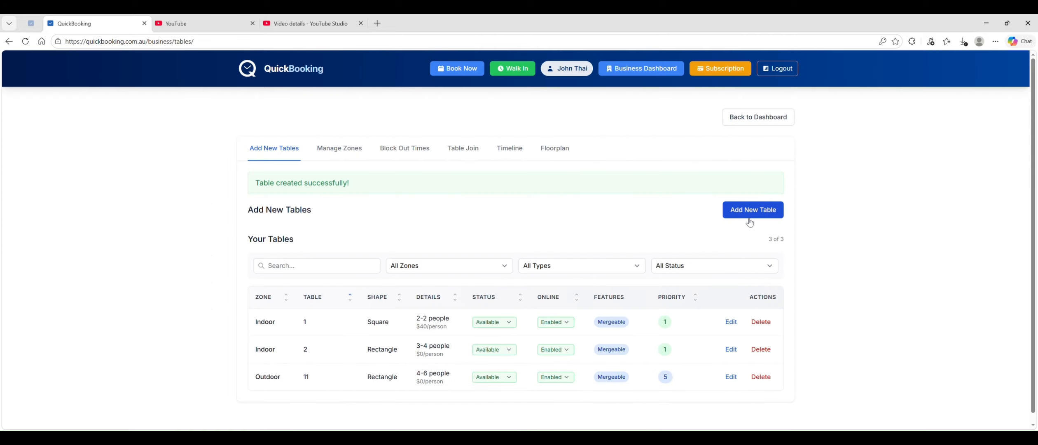
Start a new table named 12 with a capacity of 4 to 6 and assign it to the Outdoor zone
left_click(753, 211)
left_click(338, 130)
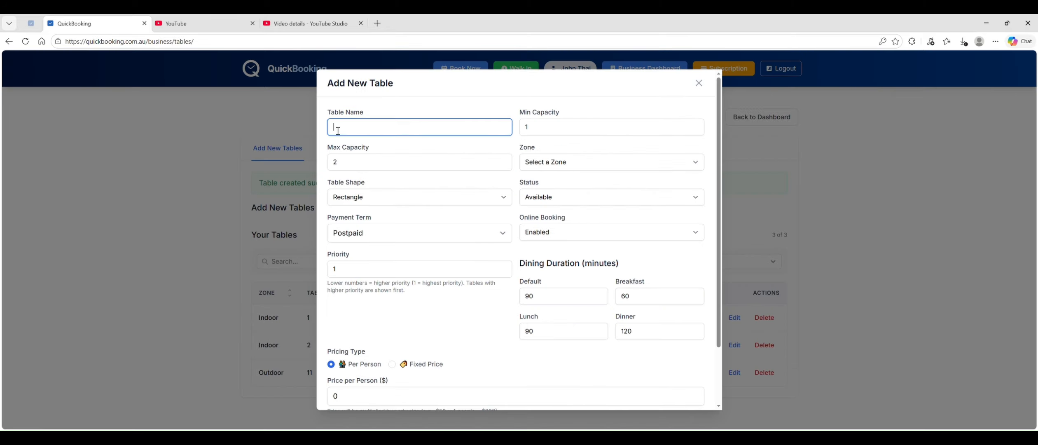
type("12")
double_click(521, 128)
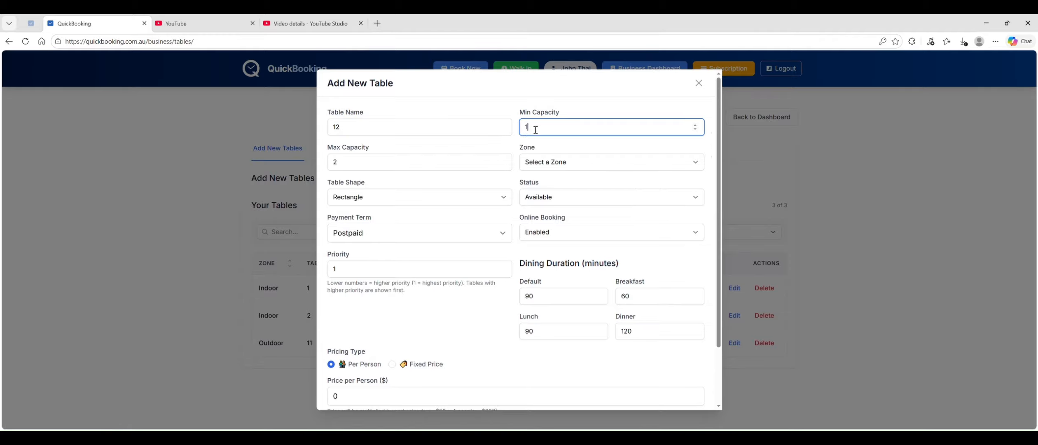
type("4")
left_click(389, 166)
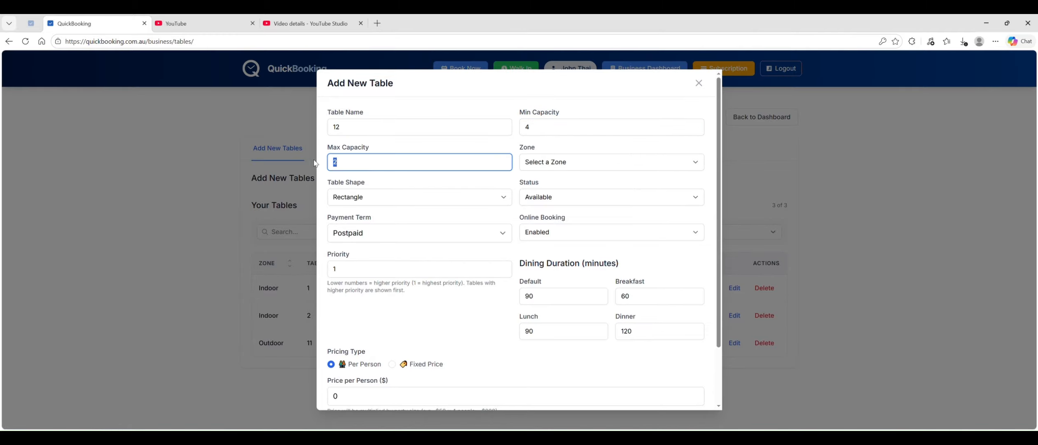
type("6")
left_click(562, 164)
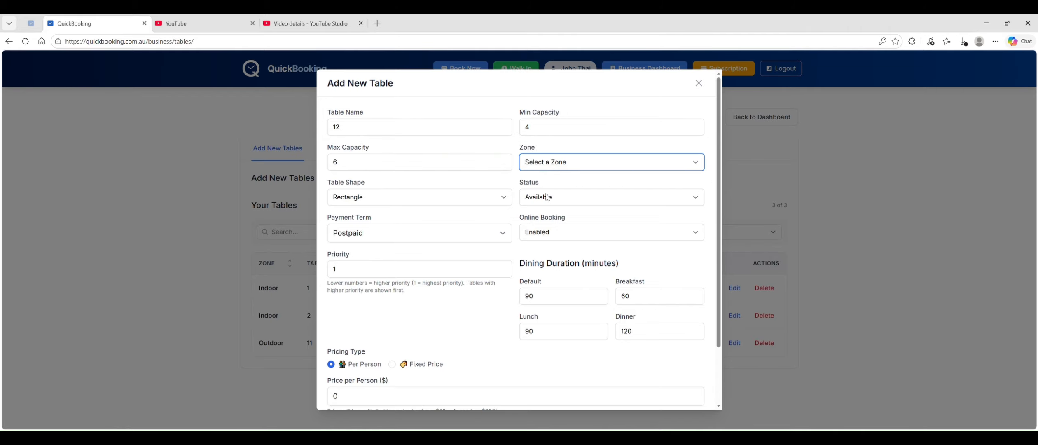
left_click(547, 197)
Set table 12's dinner duration to 90 minutes, allow merging with other tables, and add the table
double_click(651, 331)
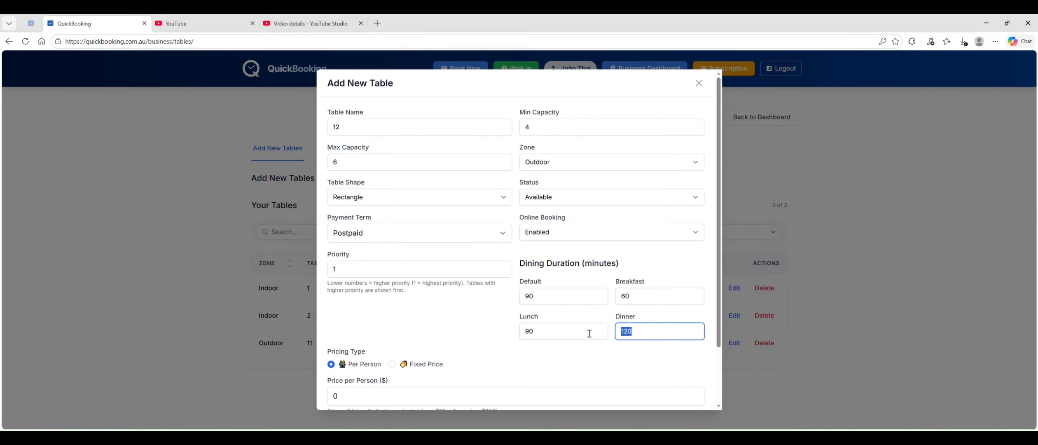
type("90")
scroll(387, 334, "down", 2)
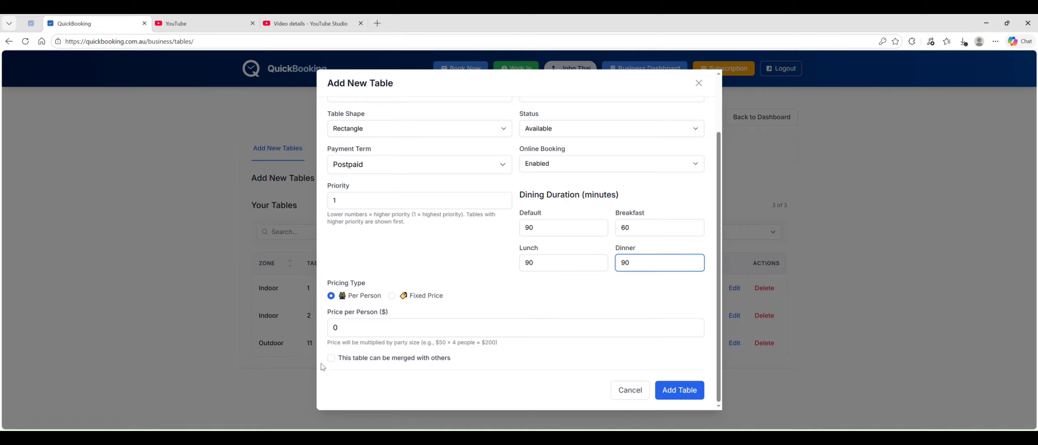
left_click(331, 358)
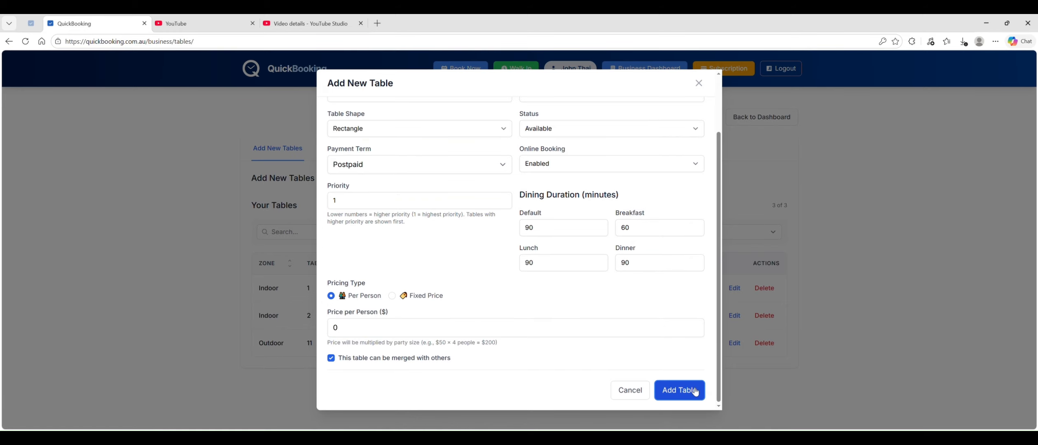
left_click(680, 390)
scroll(639, 214, "down", 1)
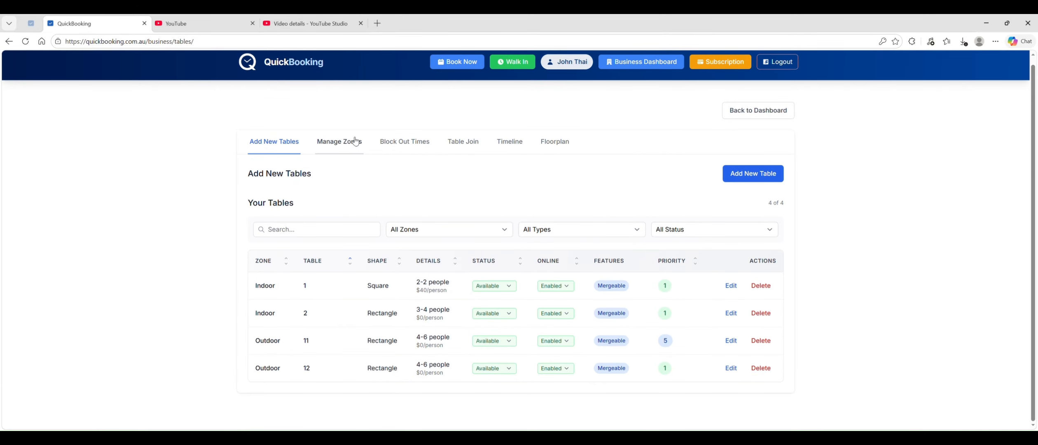
Start a new table join for the Indoor zone with priority 2
left_click(341, 145)
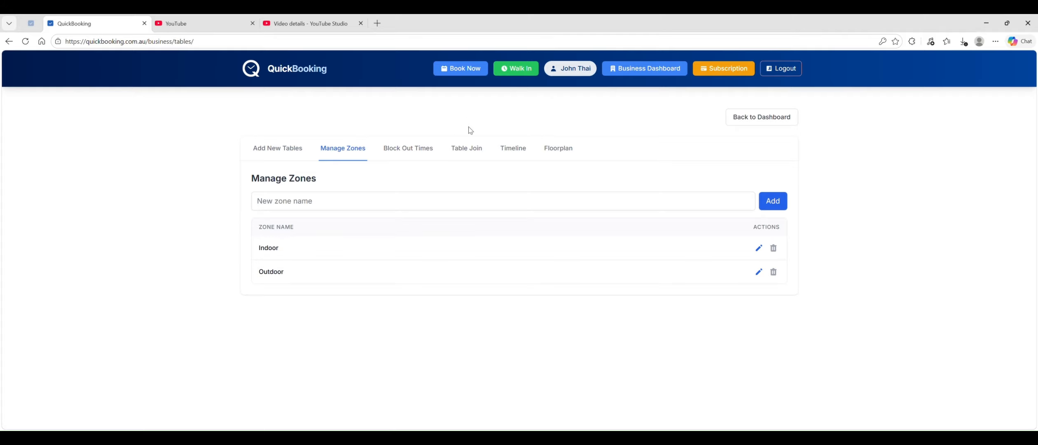
left_click(470, 151)
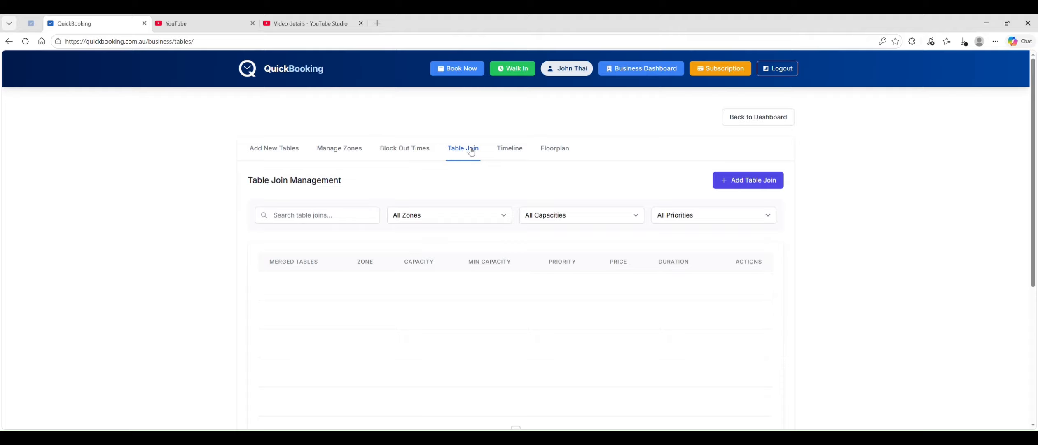
scroll(472, 154, "down", 2)
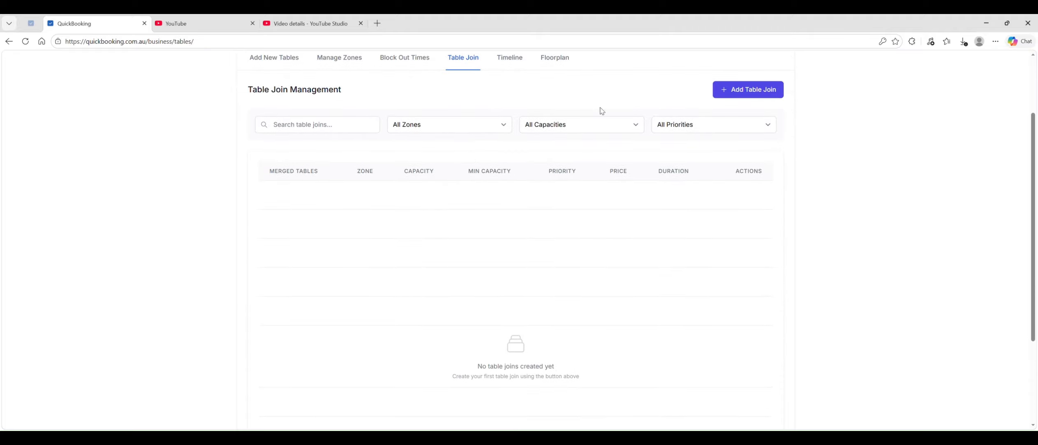
left_click(739, 95)
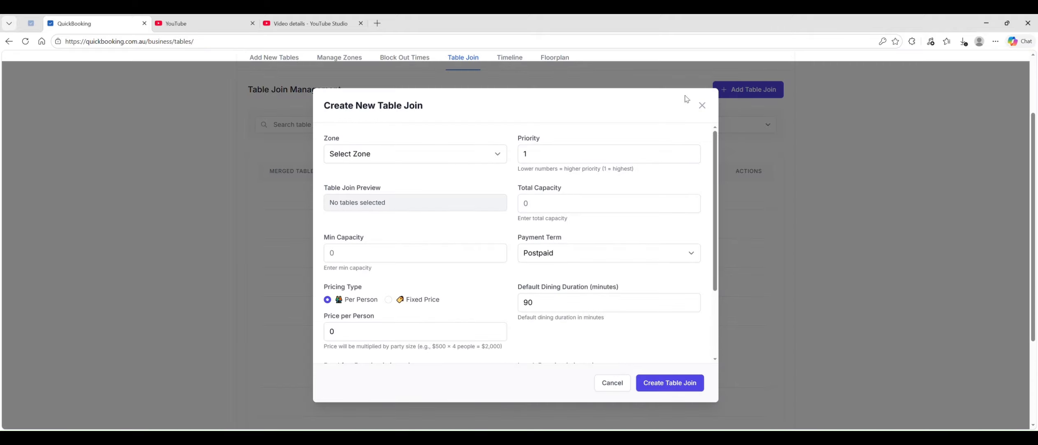
left_click(400, 160)
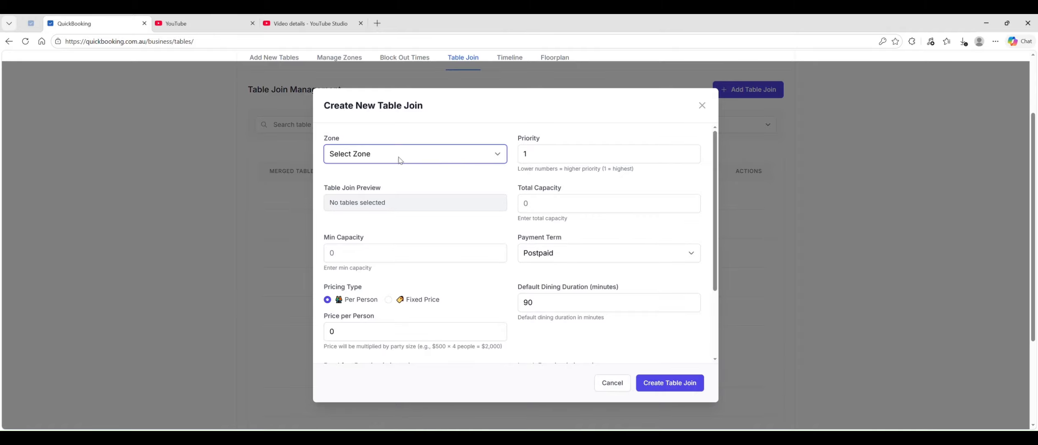
left_click(358, 183)
key("Tab")
type("2")
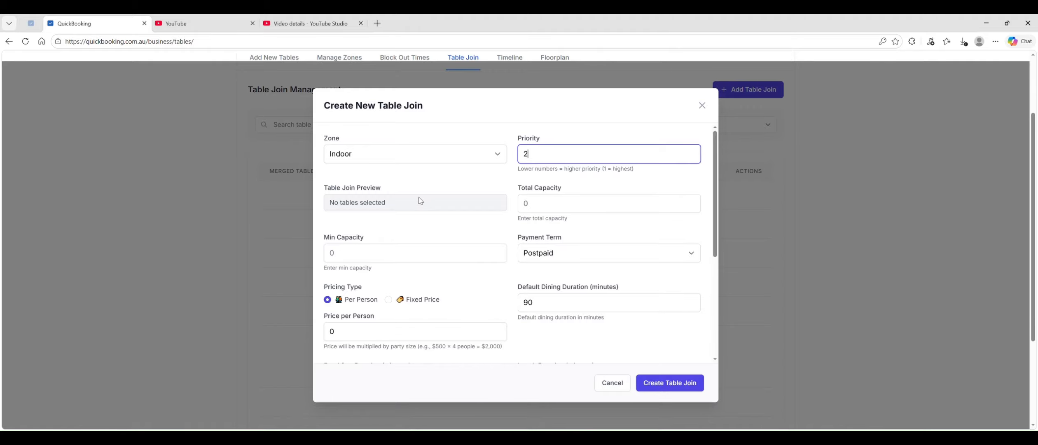
Give the indoor join a total capacity of 6, a minimum capacity of 5 and a 90-minute dinner duration
left_click(541, 209)
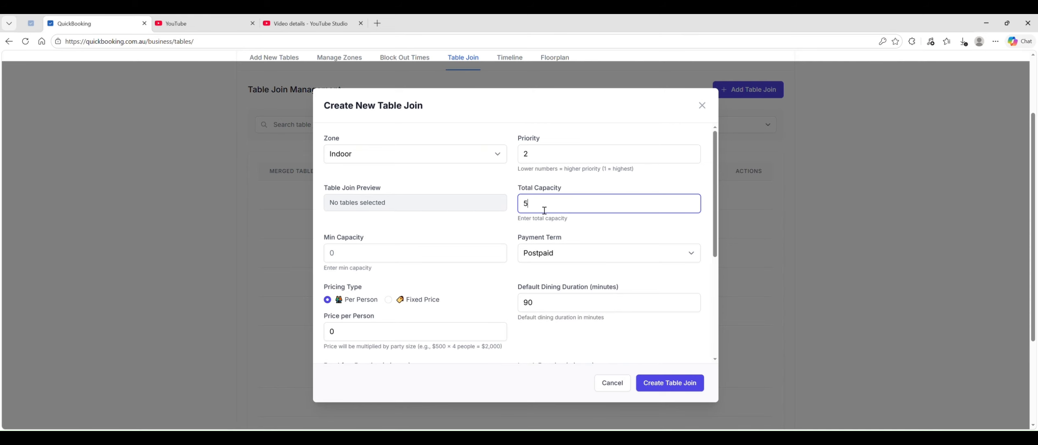
left_click_drag(542, 206, 515, 205)
left_click(344, 253)
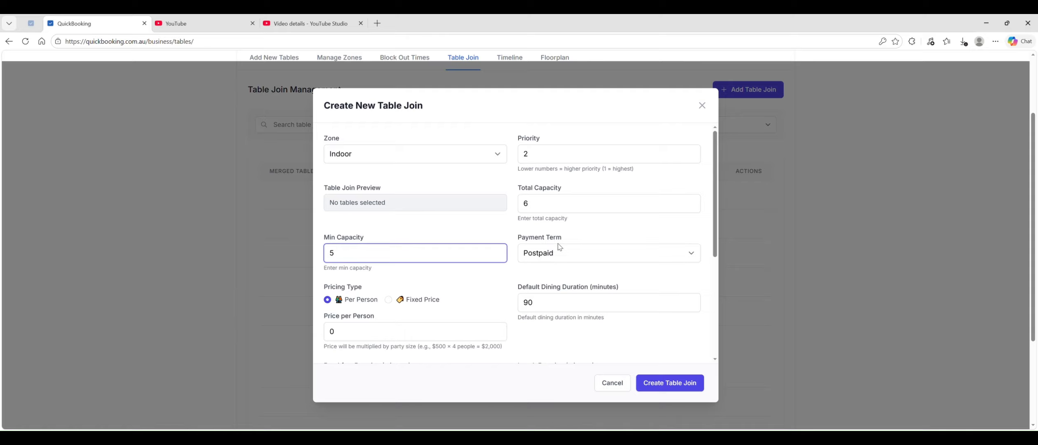
scroll(495, 232, "down", 2)
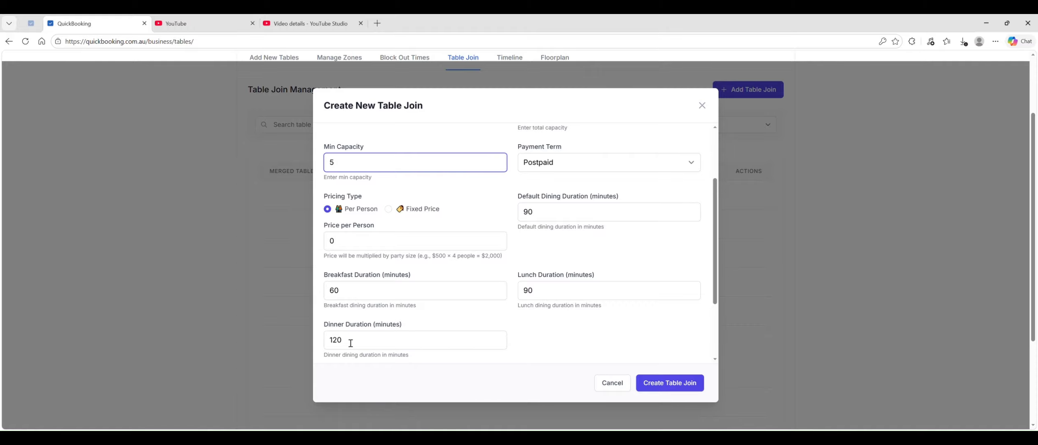
left_click_drag(350, 346, 307, 343)
type("90")
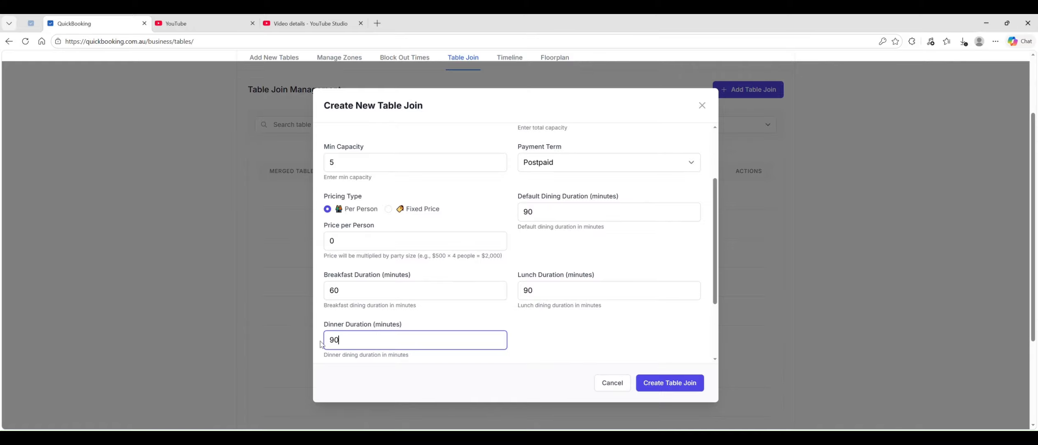
Select tables 1 and 2 as the tables to combine, check the join's settings, and create the indoor table join
scroll(489, 287, "down", 2)
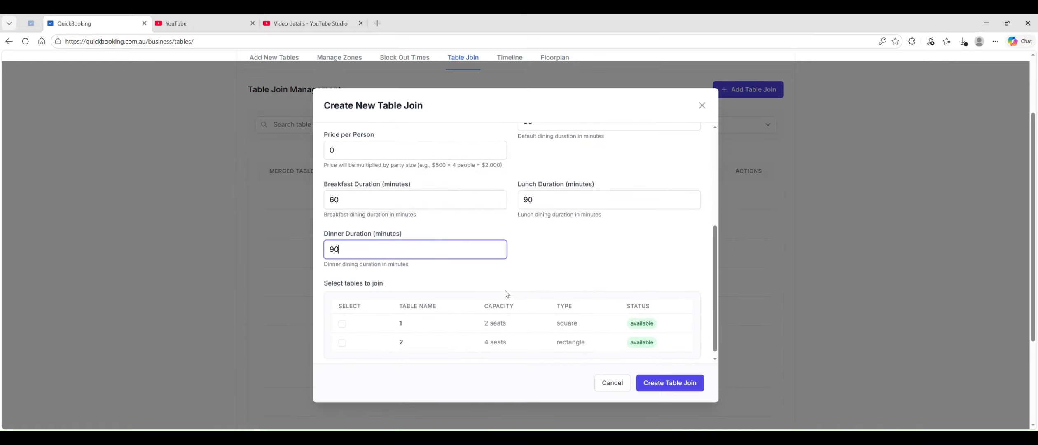
scroll(539, 274, "down", 1)
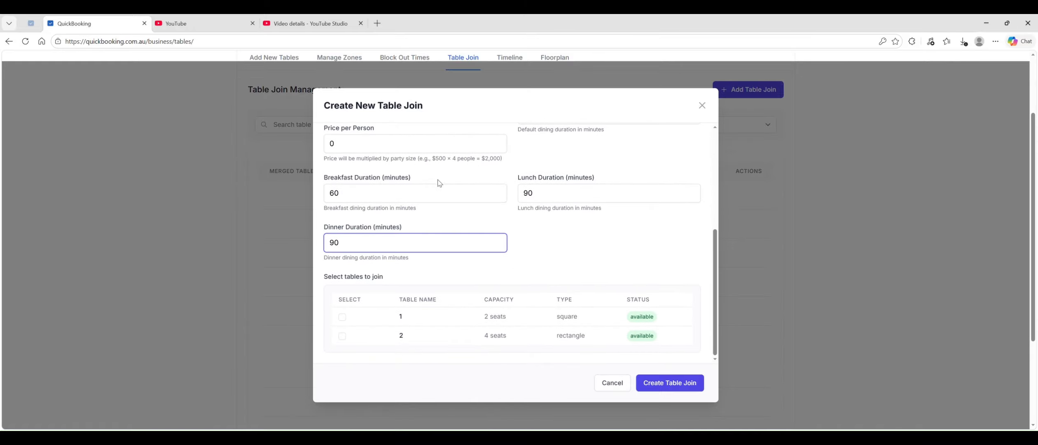
scroll(436, 181, "up", 5)
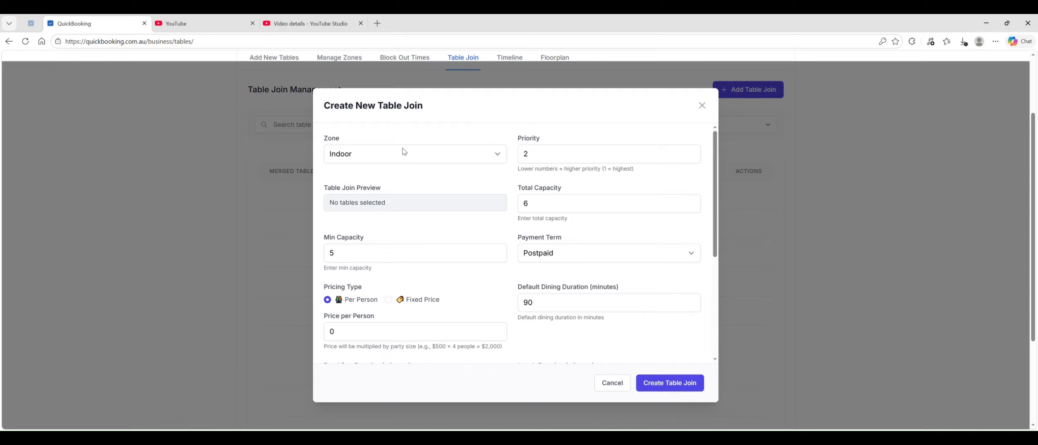
scroll(417, 160, "down", 5)
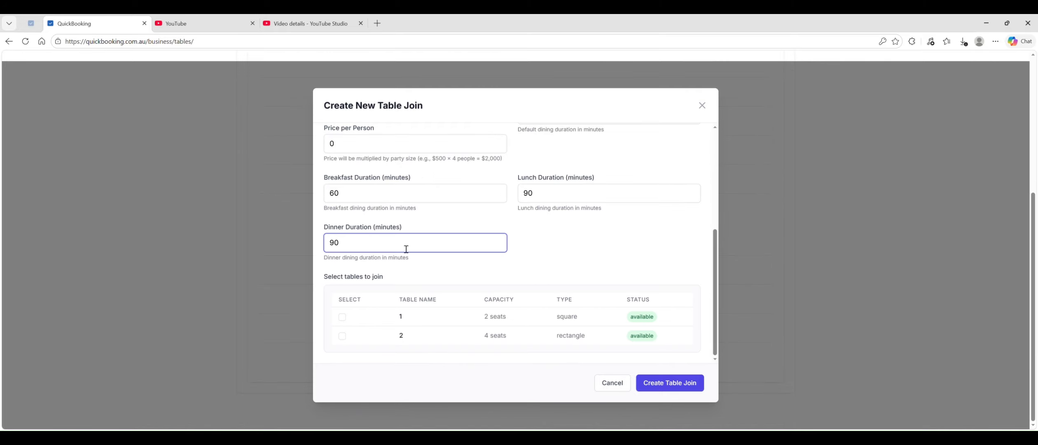
left_click(342, 318)
left_click(342, 337)
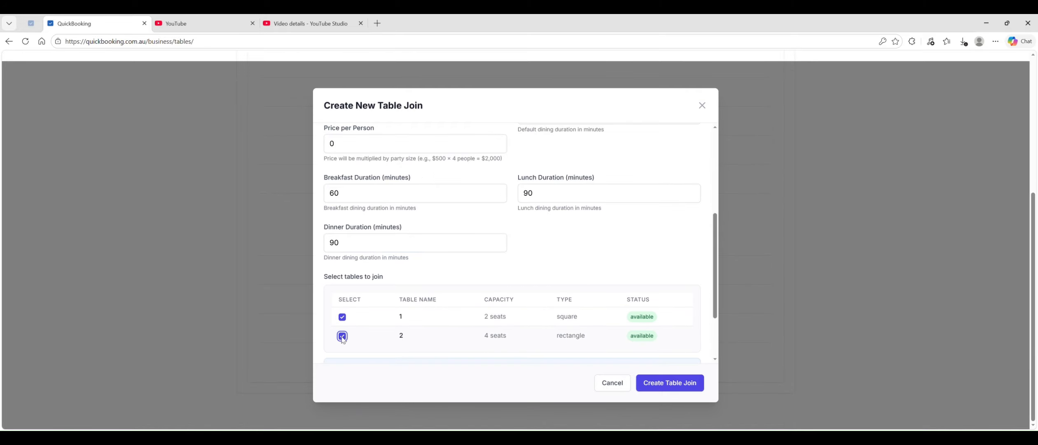
scroll(478, 240, "up", 5)
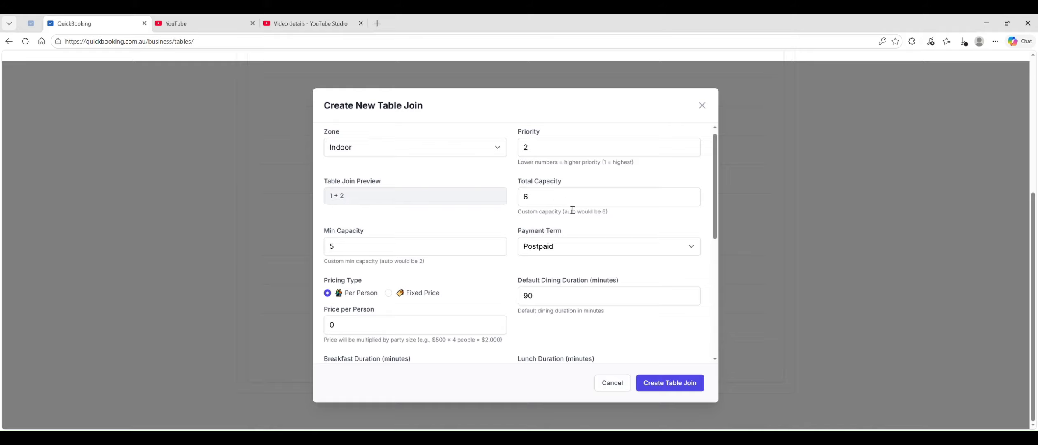
scroll(568, 208, "down", 5)
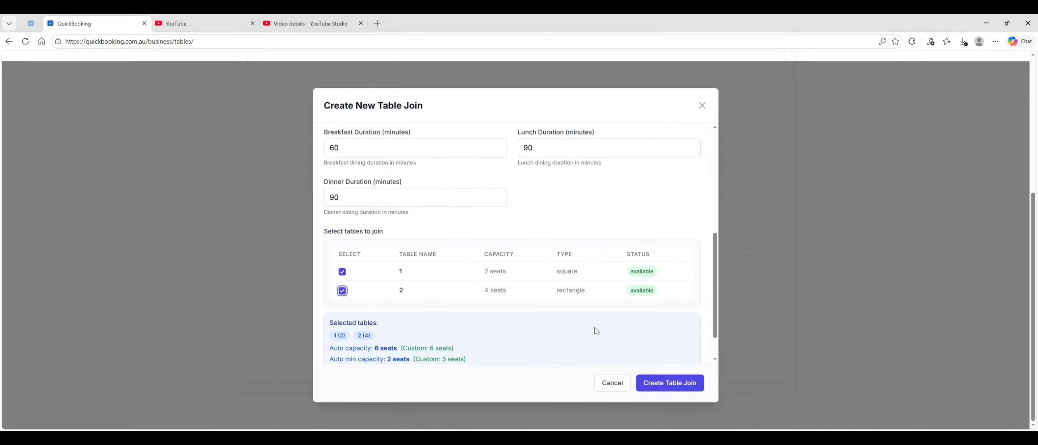
left_click(663, 383)
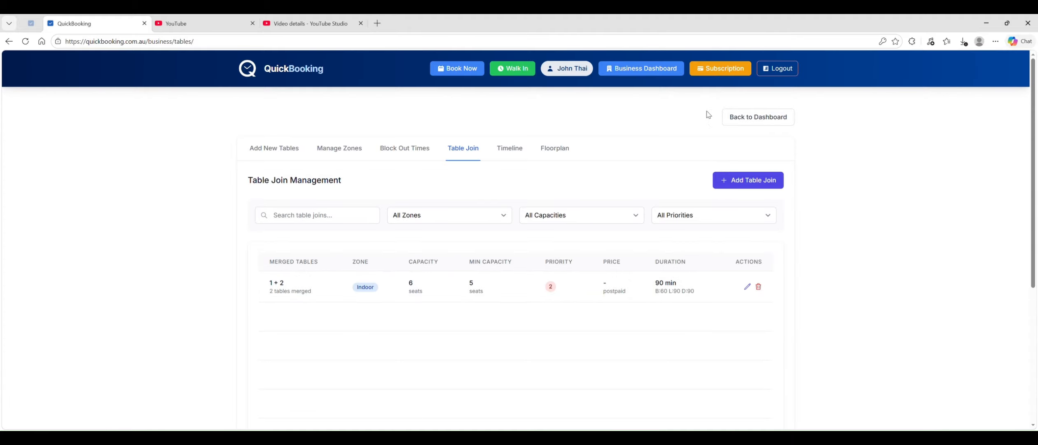
Start another table join for the Outdoor zone with priority 2
left_click(743, 181)
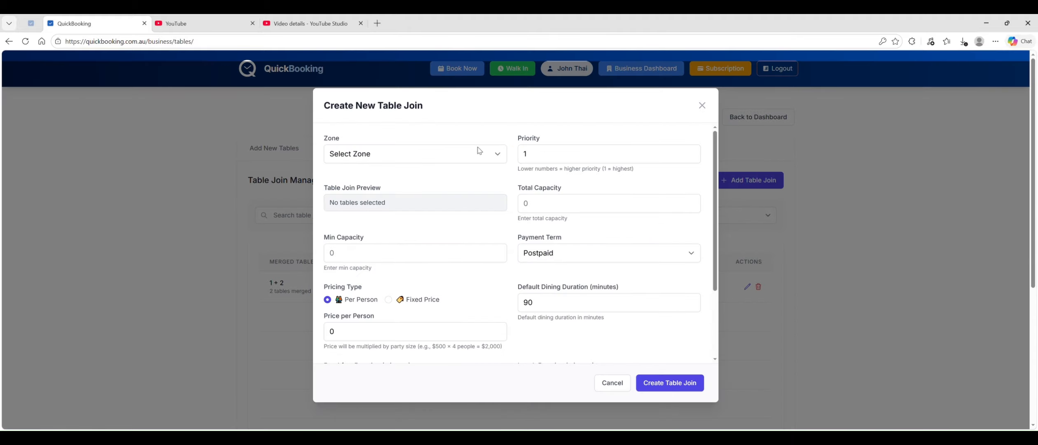
left_click(432, 152)
left_click(370, 194)
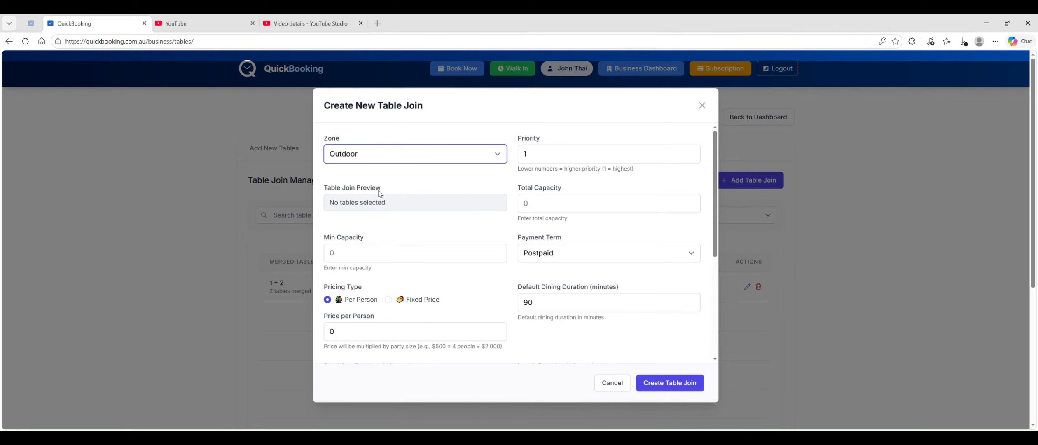
key("Tab")
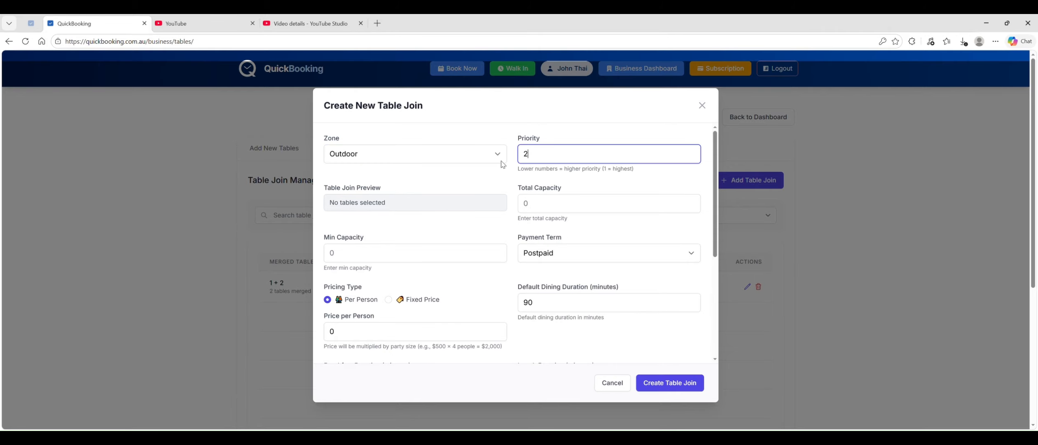
Give the outdoor join a total capacity of 12, a minimum capacity of 8 and a 90-minute dinner duration
left_click(545, 205)
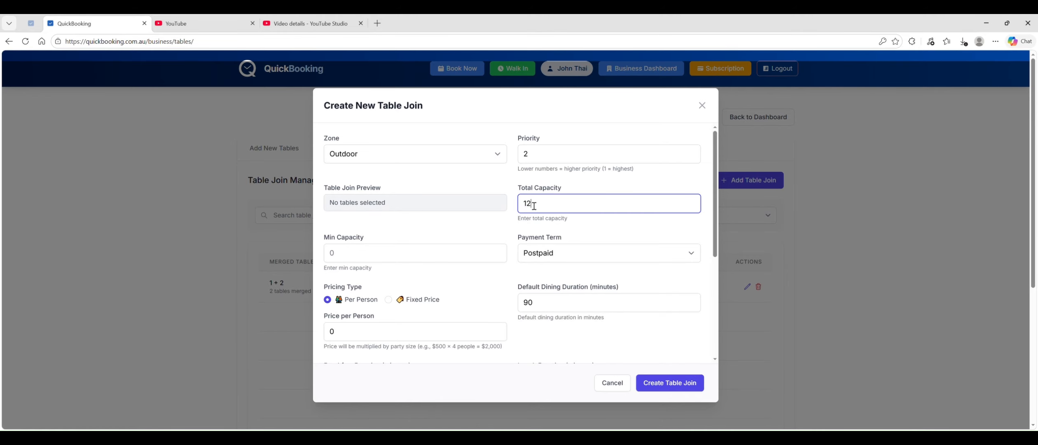
left_click(342, 257)
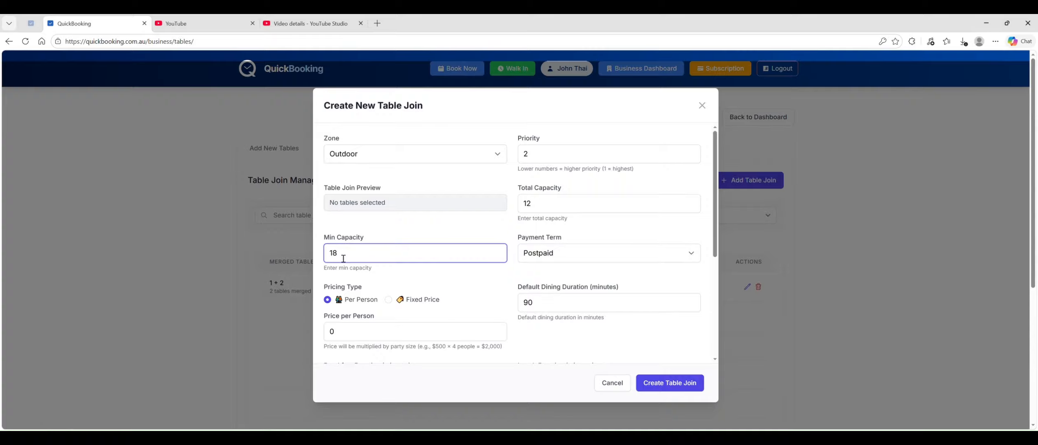
key("BackSpace")
type("8")
scroll(522, 293, "down", 3)
left_click_drag(370, 296, 289, 295)
type("90")
left_click(562, 294)
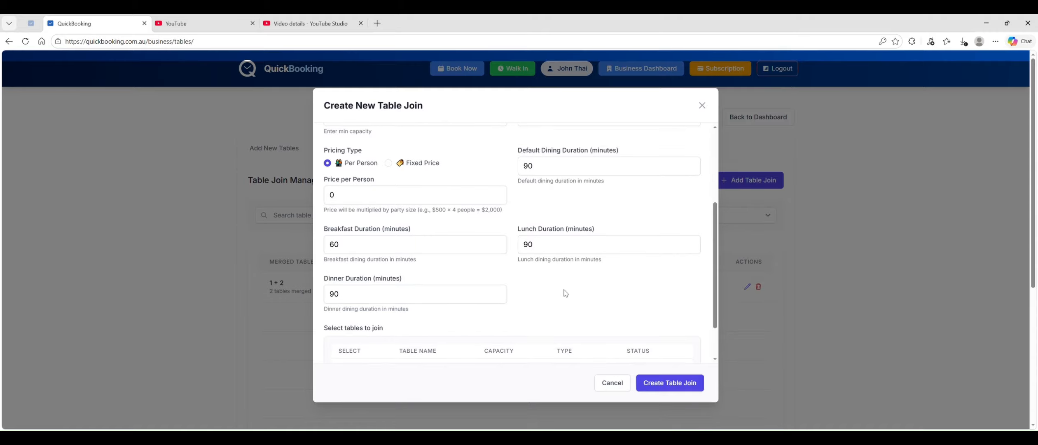
Select tables 11 and 12 as the tables to combine and create the outdoor table join
scroll(562, 294, "down", 2)
left_click(342, 318)
left_click(343, 336)
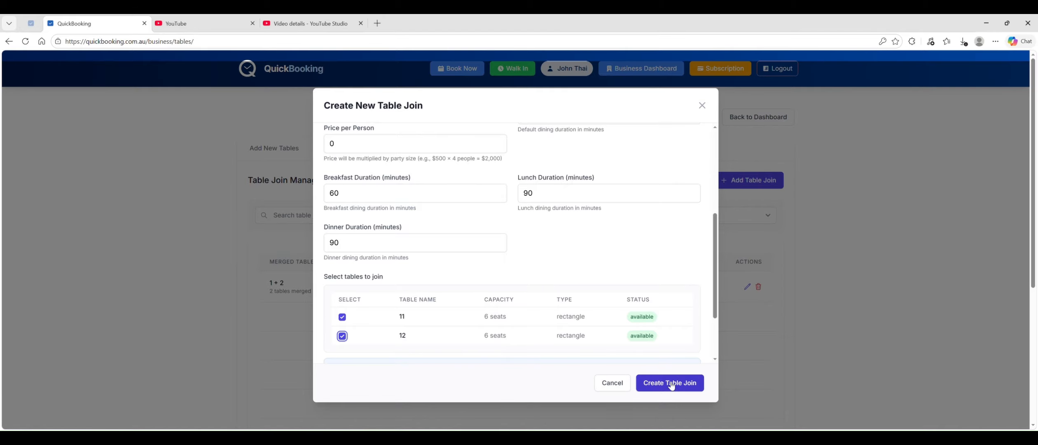
scroll(671, 305, "down", 2)
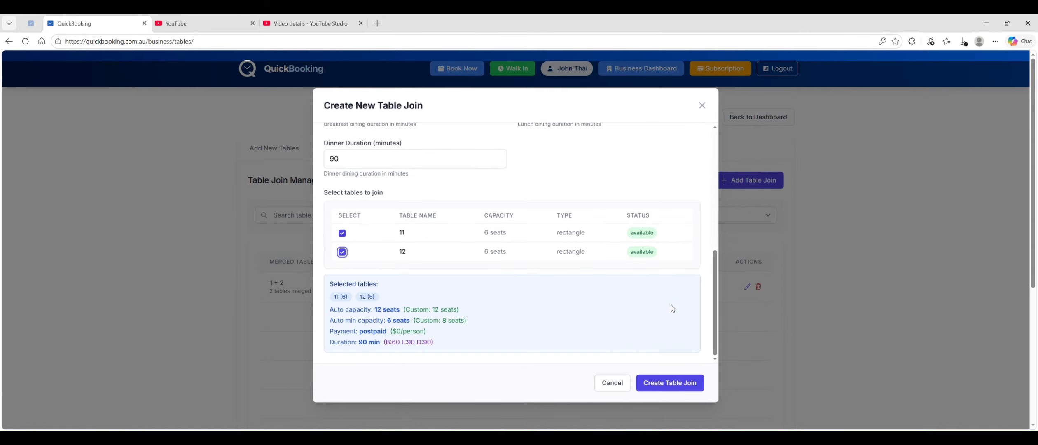
left_click(670, 384)
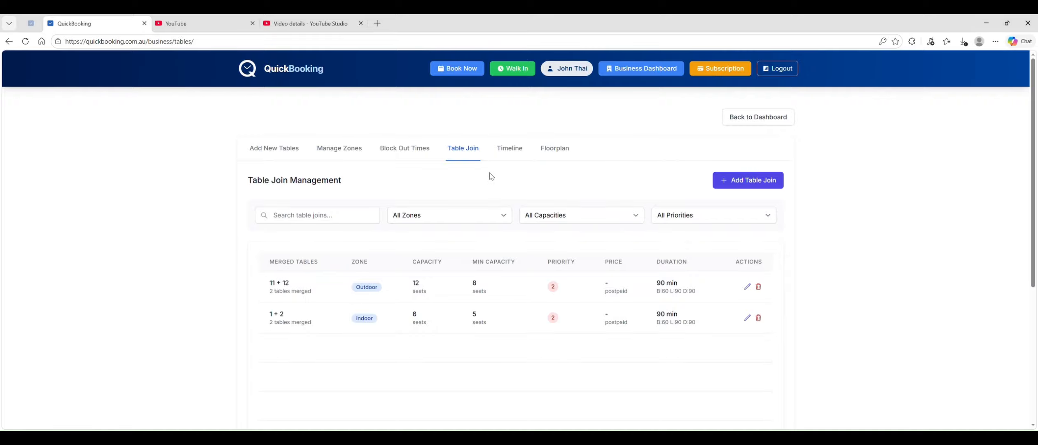
Open the Indoor zone's floor plan and upload the indoor layout picture as its background image
left_click(556, 152)
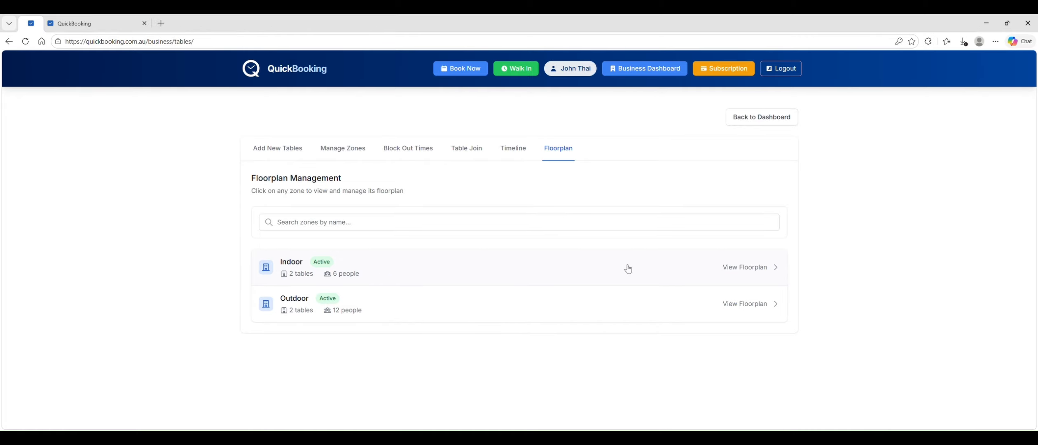
left_click(740, 271)
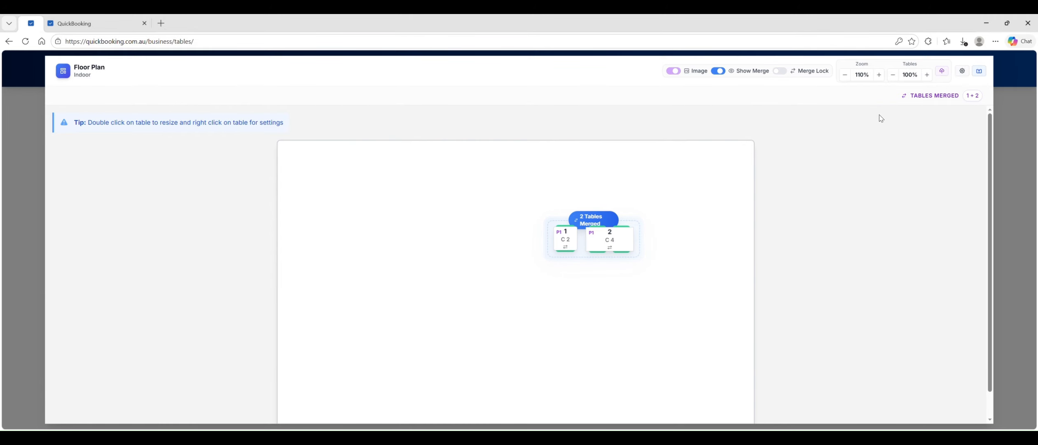
left_click(943, 72)
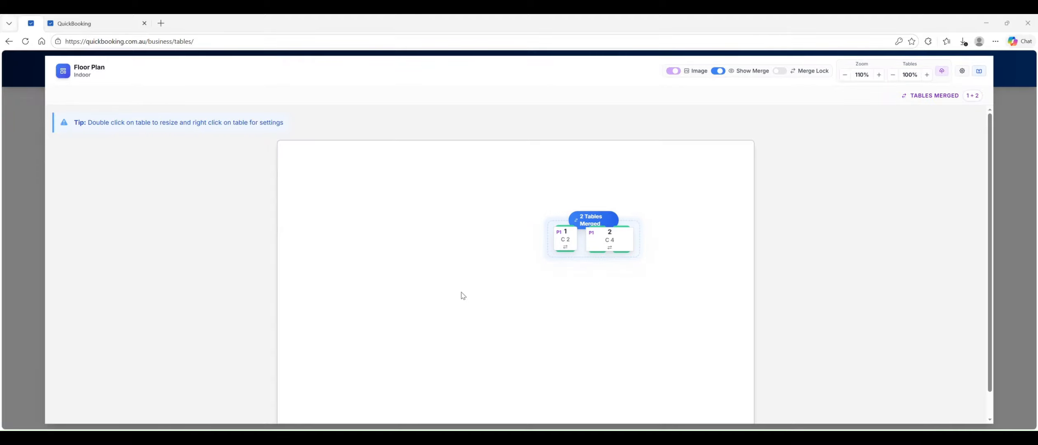
left_click(485, 321)
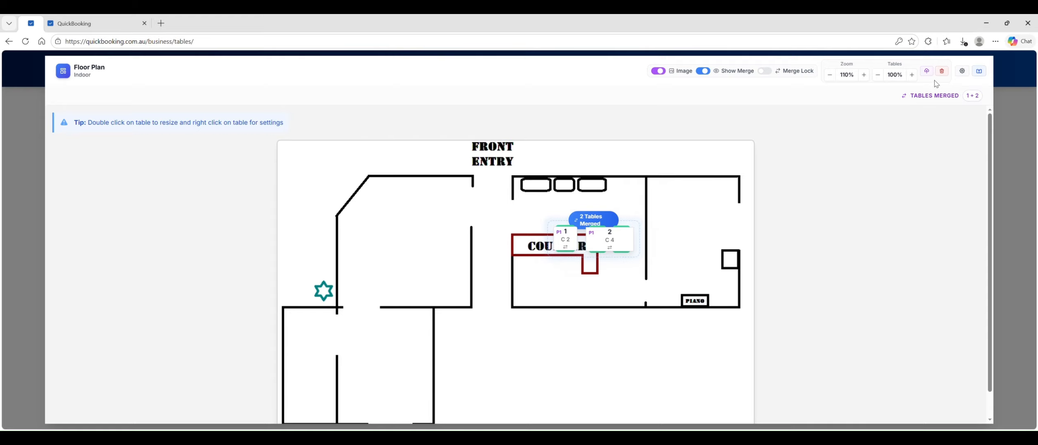
Try shrinking the indoor room's width and height by one block each, and restore it to 12 × 8 blocks
left_click(963, 71)
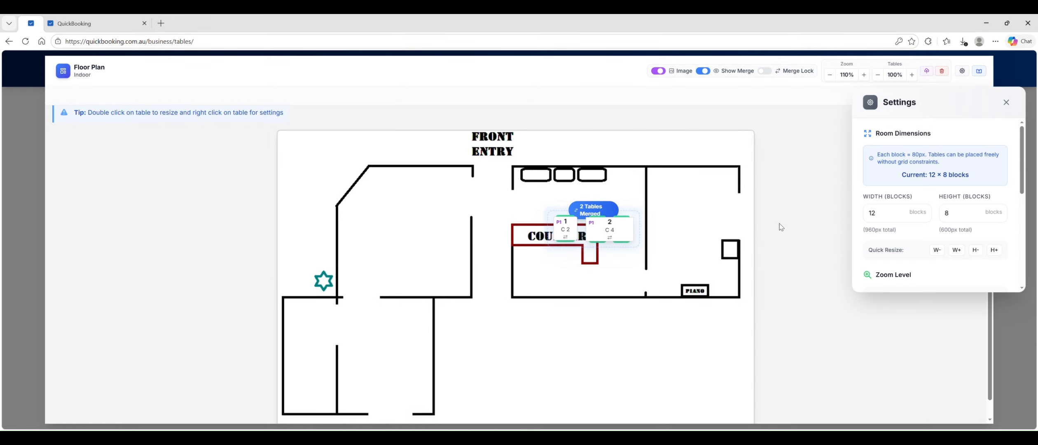
scroll(795, 231, "down", 2)
left_click(937, 250)
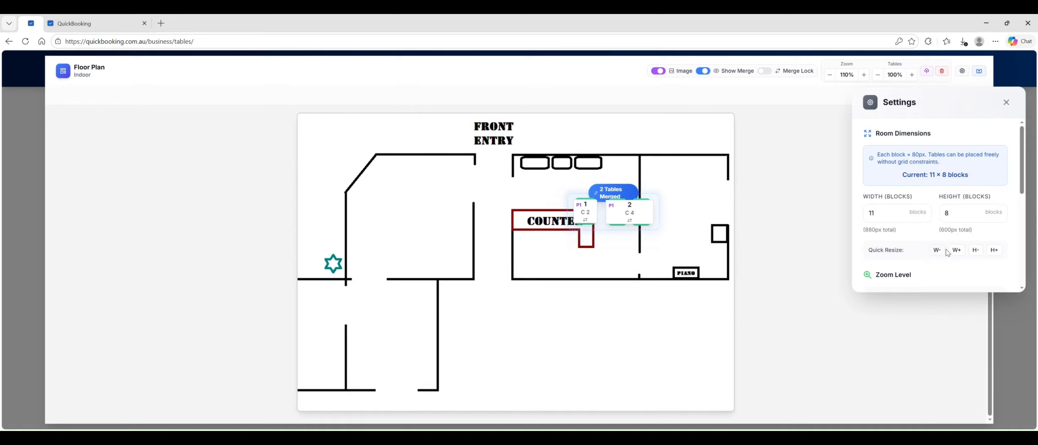
left_click(957, 250)
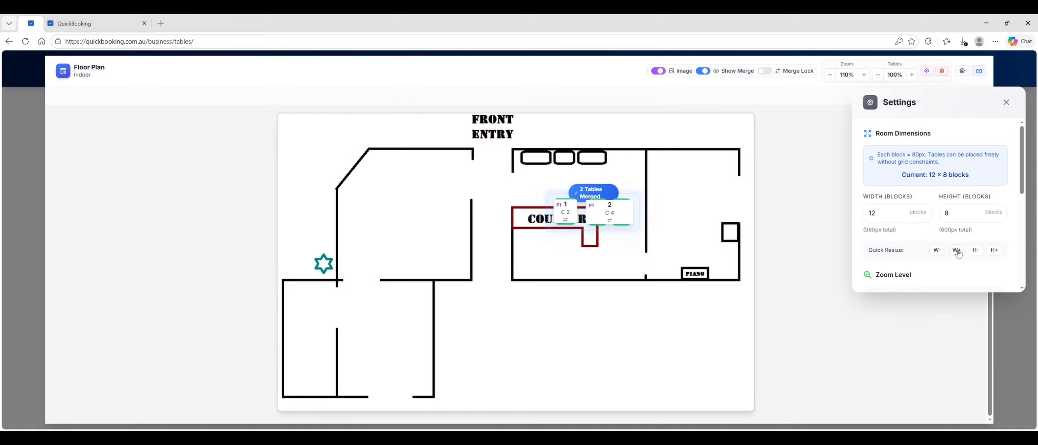
left_click(937, 250)
left_click(960, 250)
left_click(976, 250)
left_click(999, 250)
left_click(1006, 102)
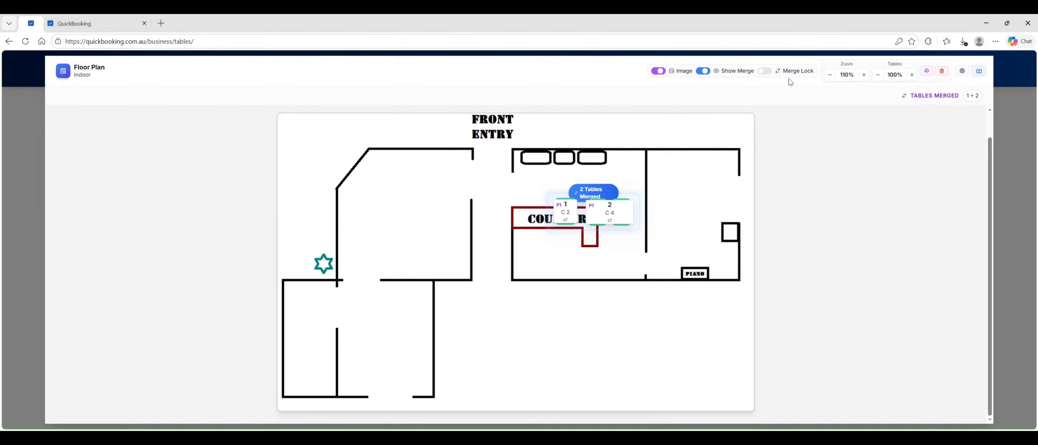
Hide the merged-table overlay and move tables 1 and 2 into the piano room, with table 2 above table 1
left_click(703, 71)
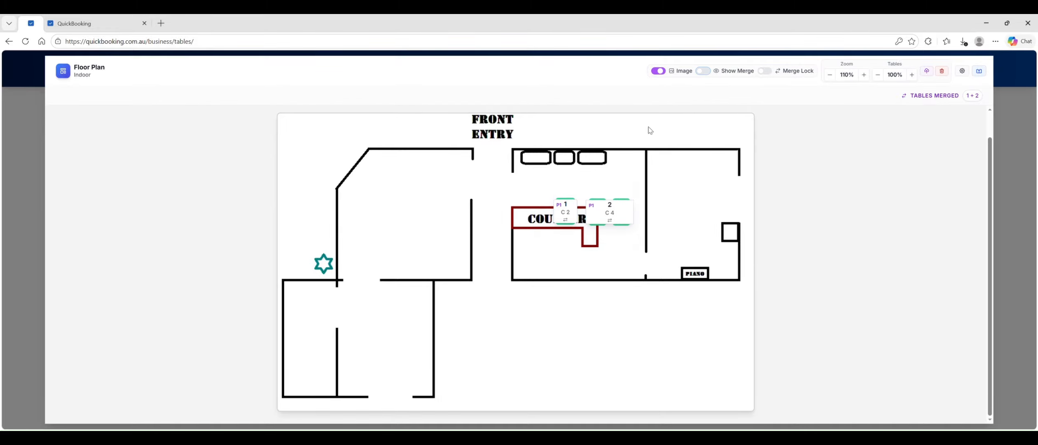
left_click_drag(608, 218, 684, 234)
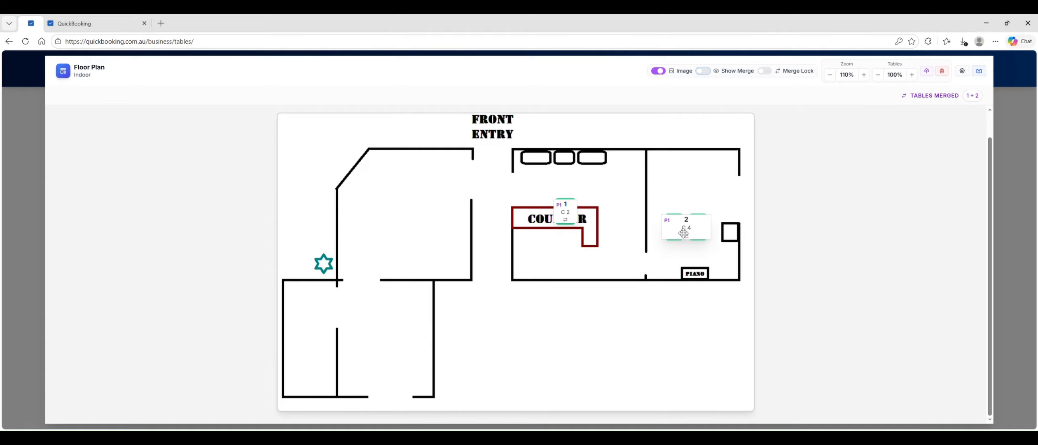
left_click_drag(577, 219, 674, 200)
left_click_drag(662, 239, 681, 235)
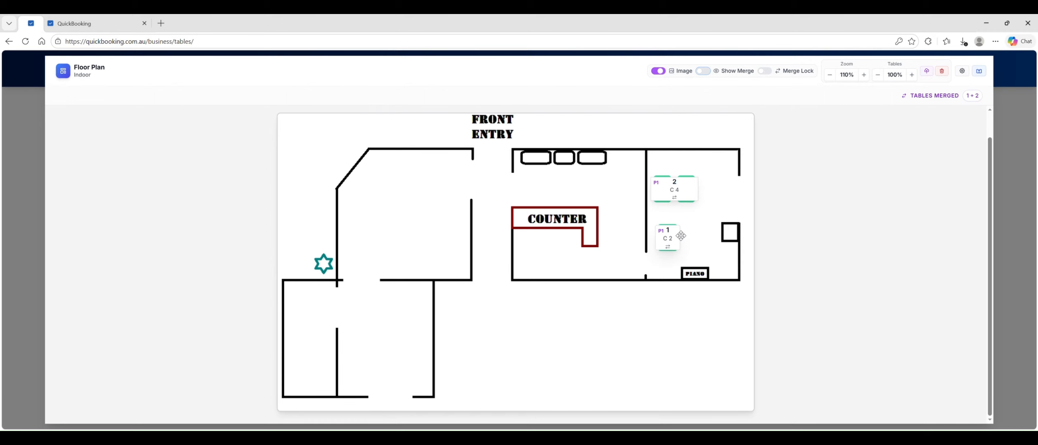
left_click_drag(680, 199, 685, 213)
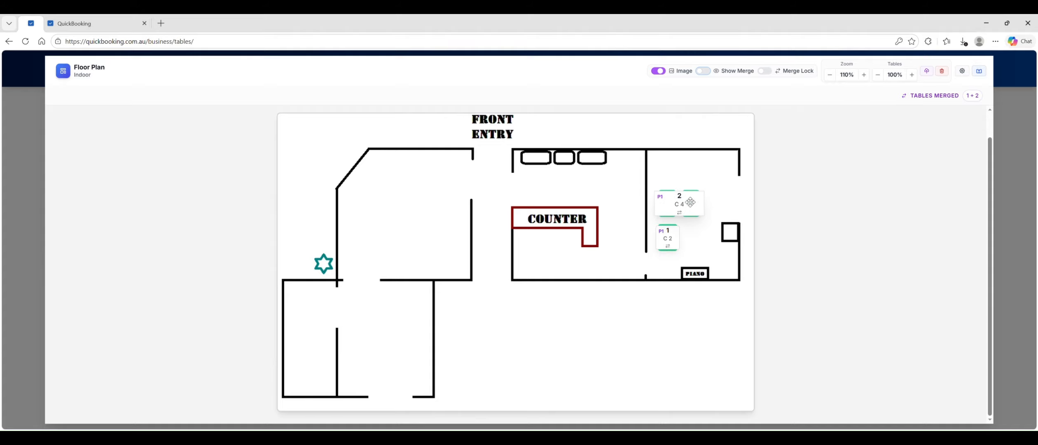
Turn table 2 to vertical orientation, reduce its custom size to 50%, and position it above table 1
left_click(690, 201)
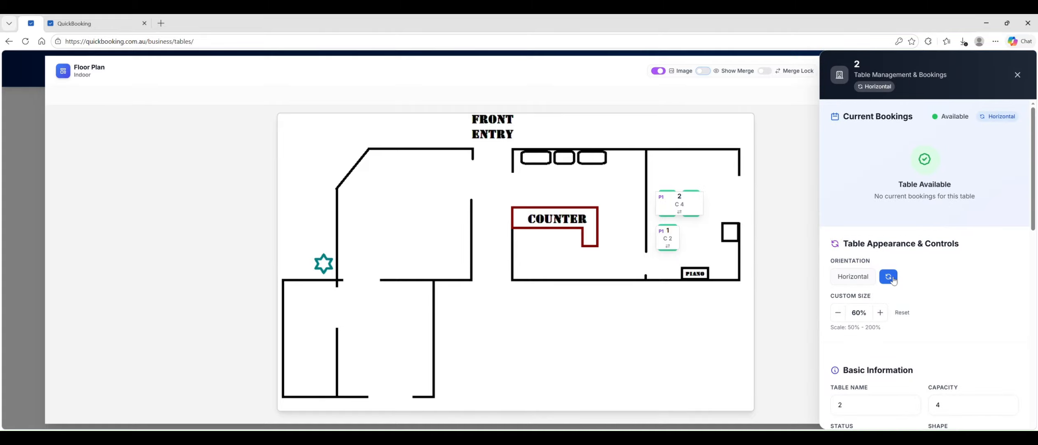
left_click(888, 276)
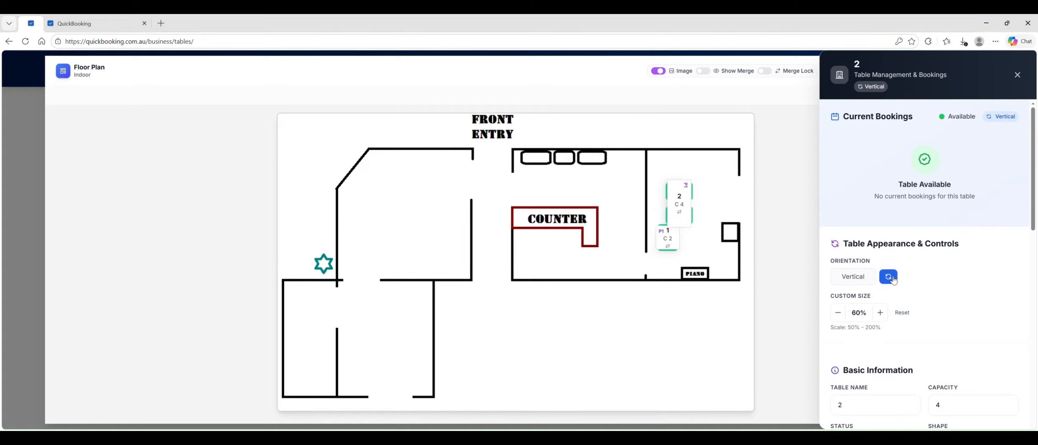
left_click_drag(690, 214, 679, 205)
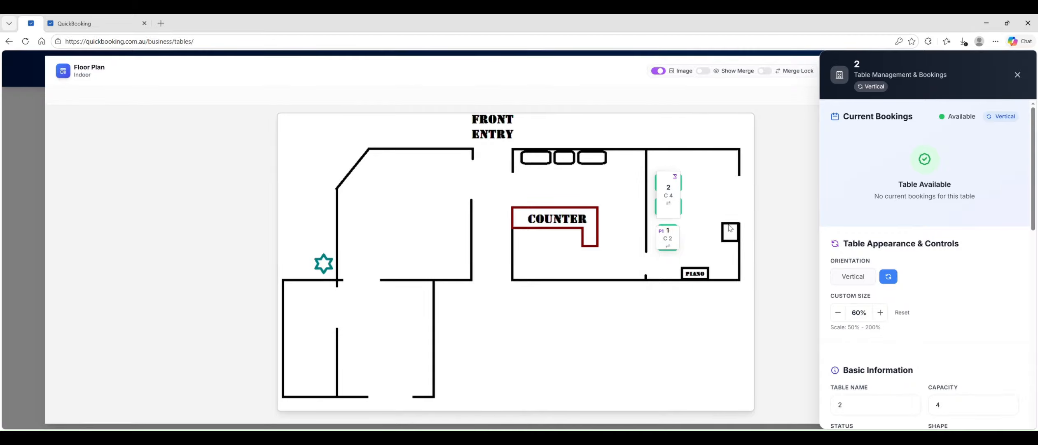
left_click(839, 312)
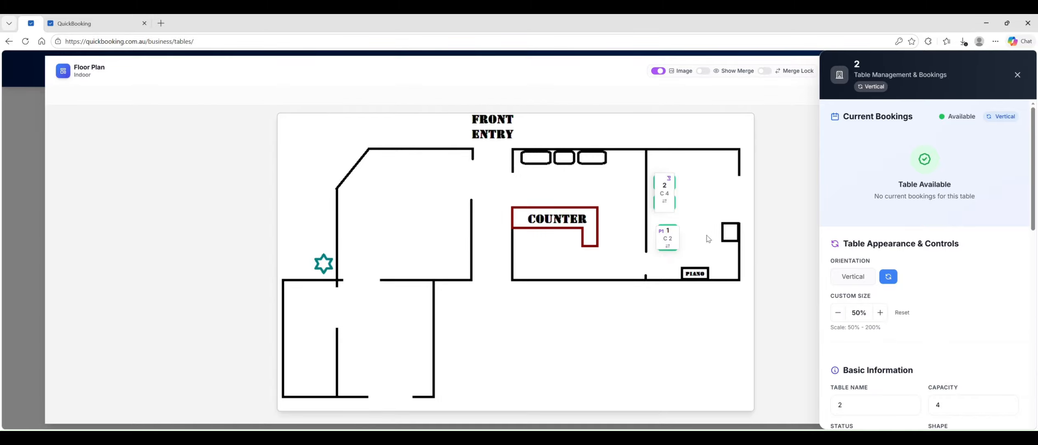
left_click_drag(676, 204, 681, 209)
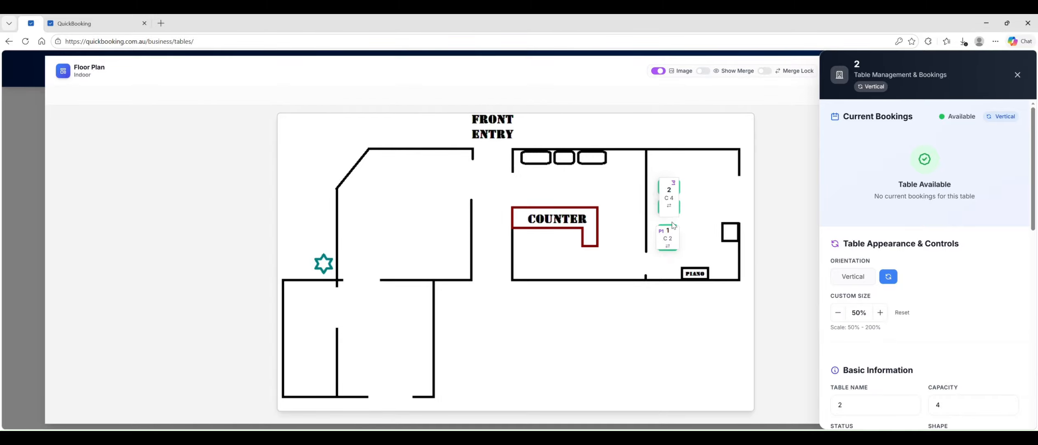
Set table 1's custom size to 50%, and align tables 1 and 2 in a column along the piano room's inner wall
left_click(676, 238)
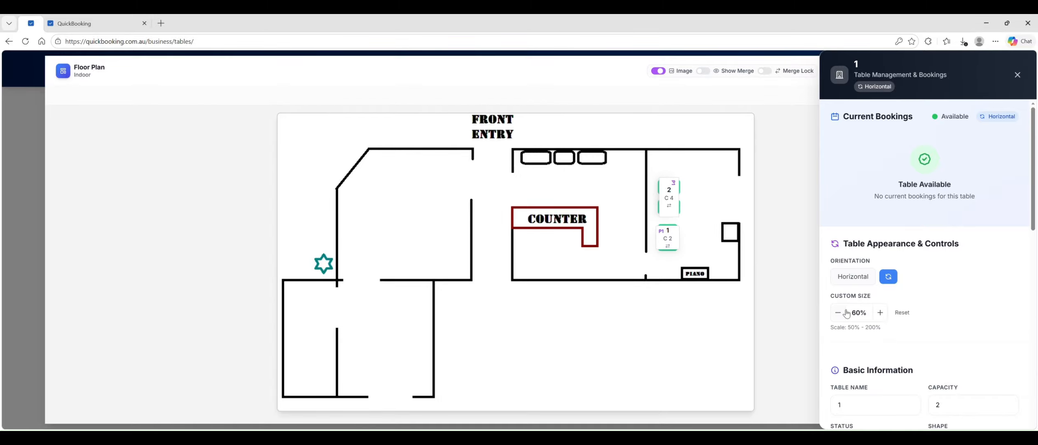
left_click_drag(677, 242, 681, 249)
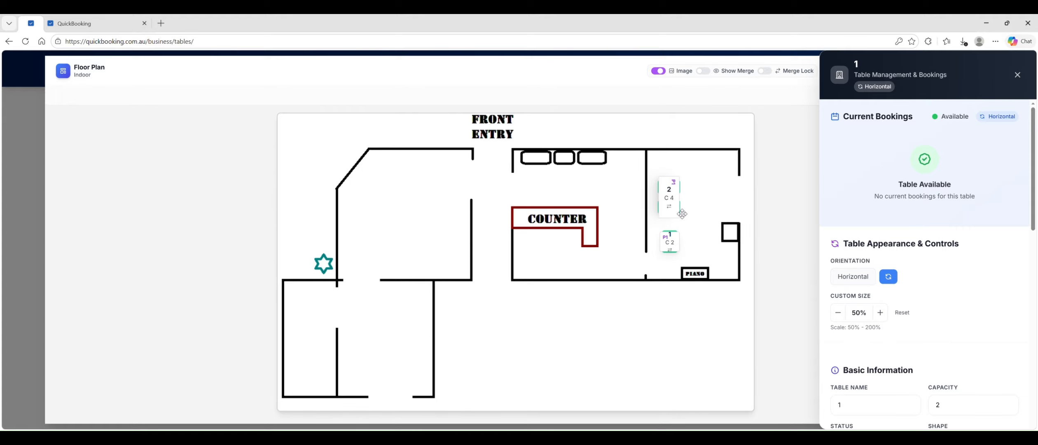
left_click_drag(682, 214, 682, 219)
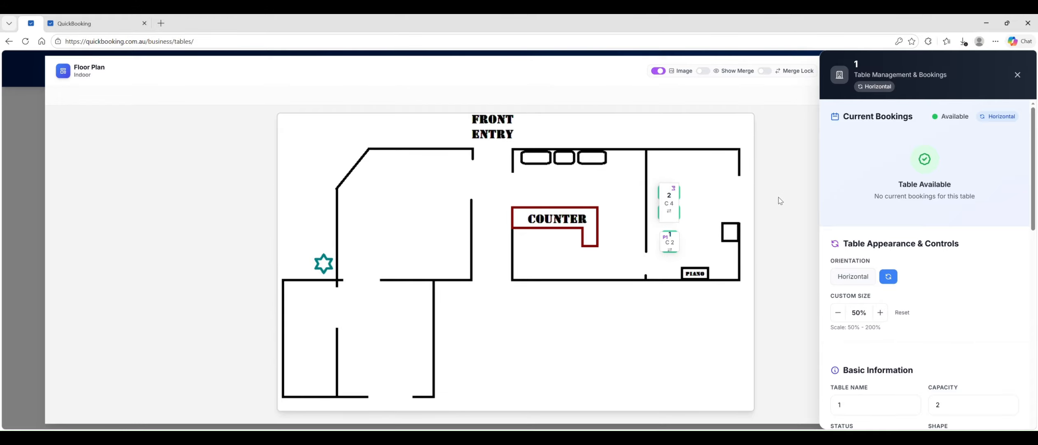
left_click(1017, 75)
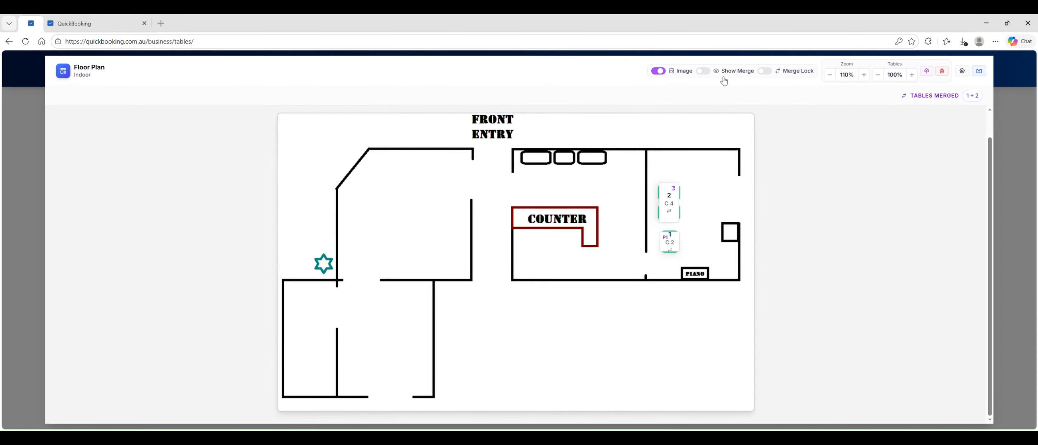
Check the indoor floor plan with the merged-table overlay and background image switched on and off, and close the plan
left_click(708, 73)
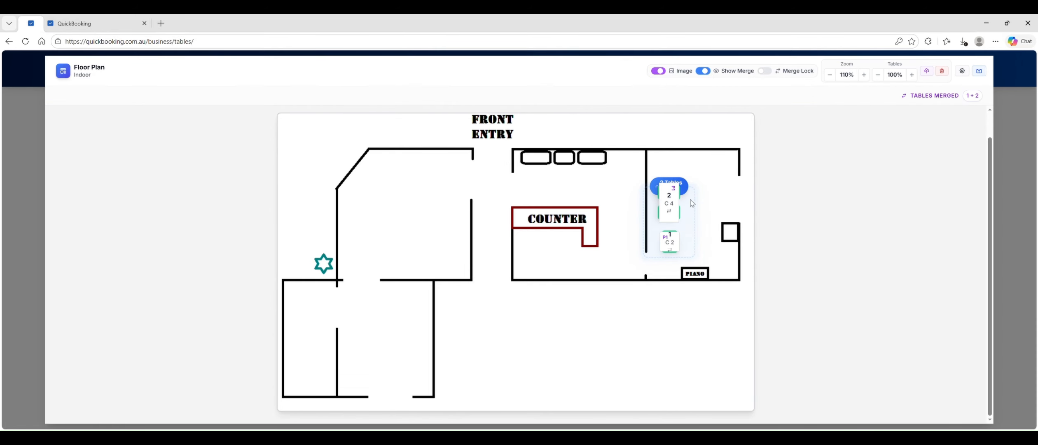
left_click(707, 73)
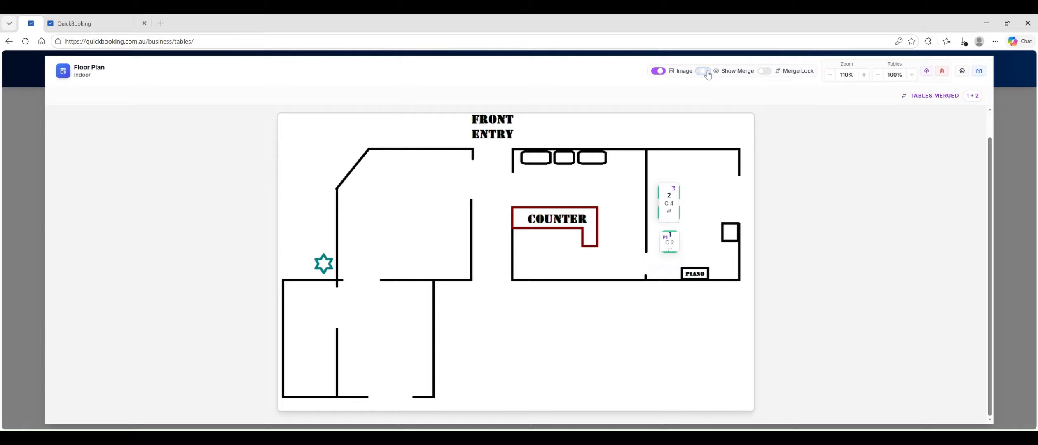
left_click(659, 71)
left_click(659, 71)
left_click(981, 72)
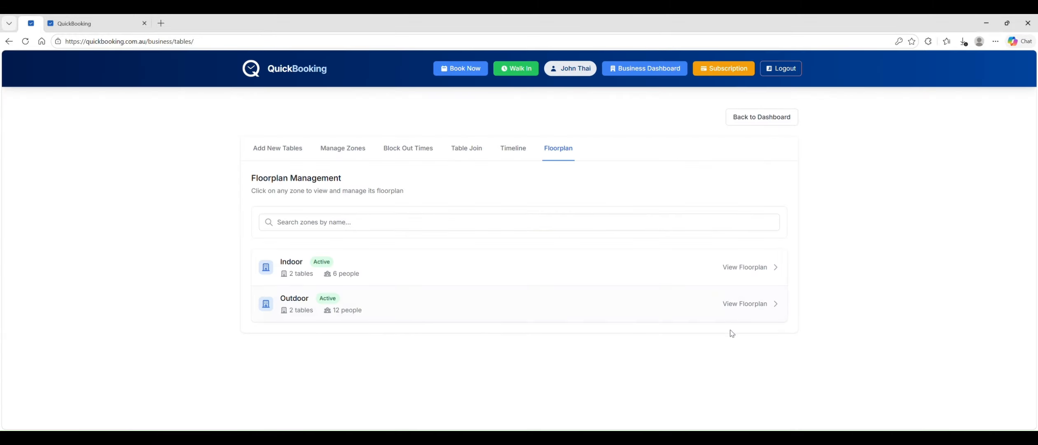
Open the Outdoor zone's floor plan and upload the outdoor layout picture as its background image
left_click(747, 305)
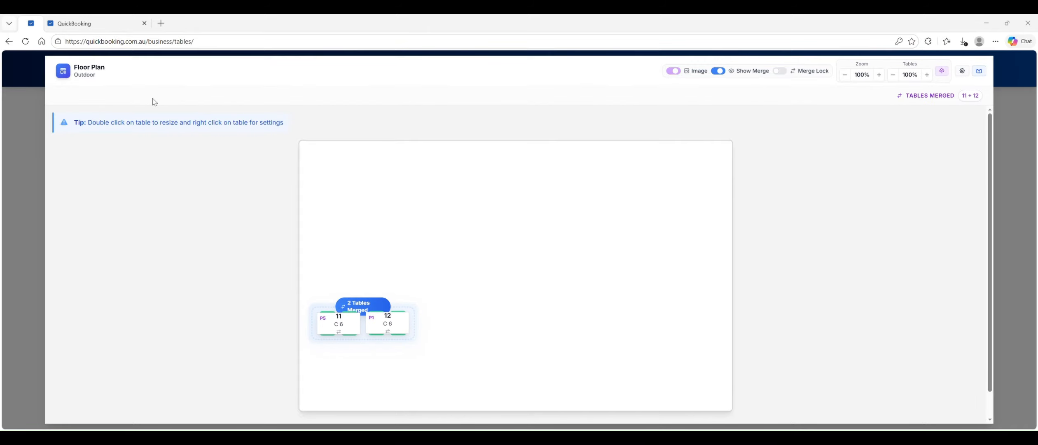
left_click(461, 325)
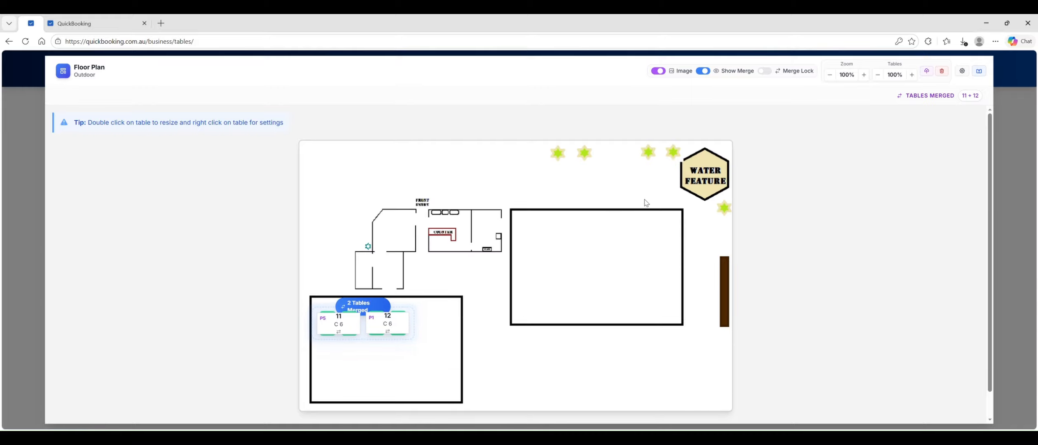
Try different outdoor room widths and heights in the floor plan settings, and set the dimensions to 11 × 8 blocks
left_click(962, 71)
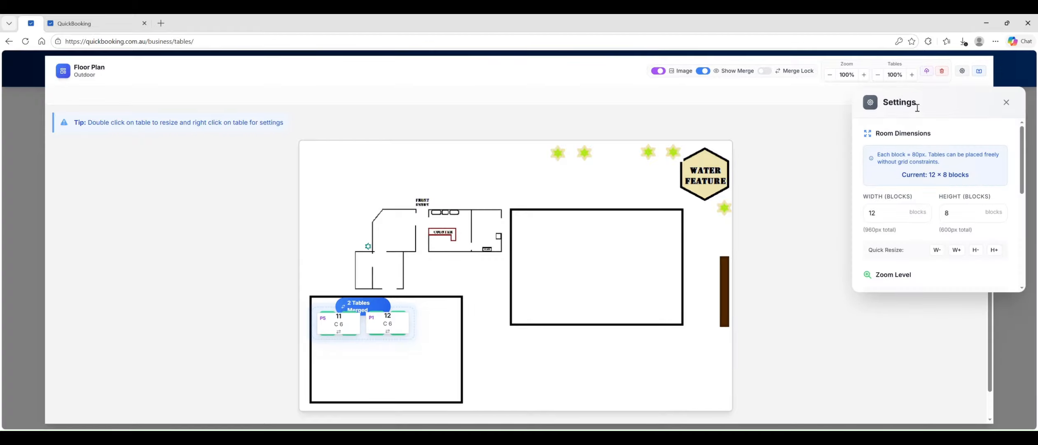
left_click(942, 251)
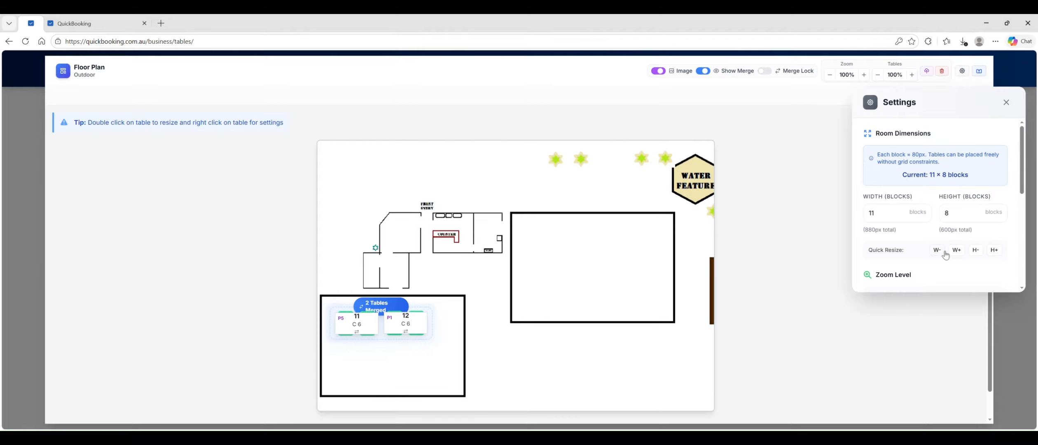
left_click(961, 252)
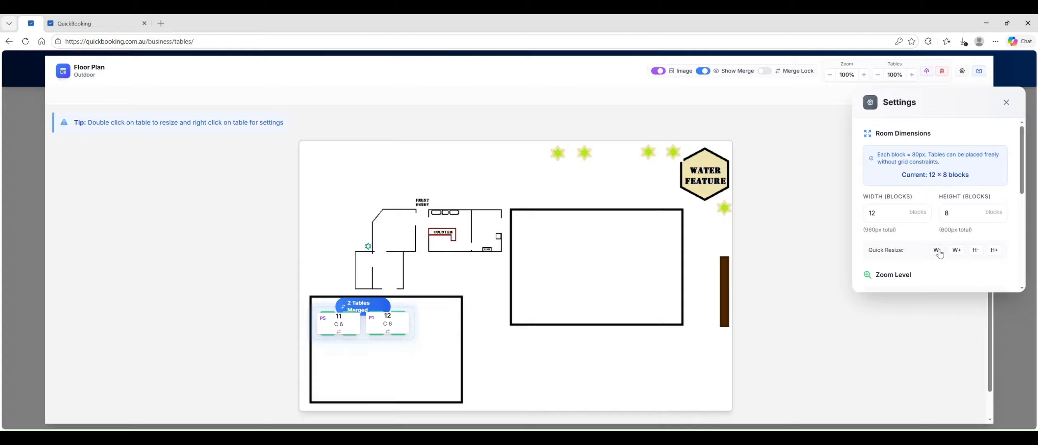
left_click(940, 252)
left_click(981, 253)
left_click(997, 252)
left_click(979, 252)
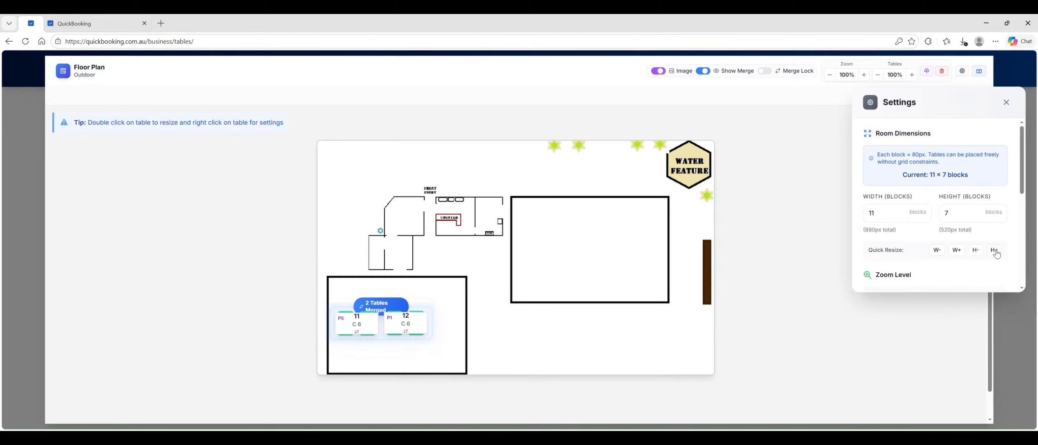
left_click(994, 250)
Set the outdoor floor plan's zoom level to 110%, check the background settings, and close the settings
scroll(900, 233, "down", 2)
scroll(899, 234, "down", 2)
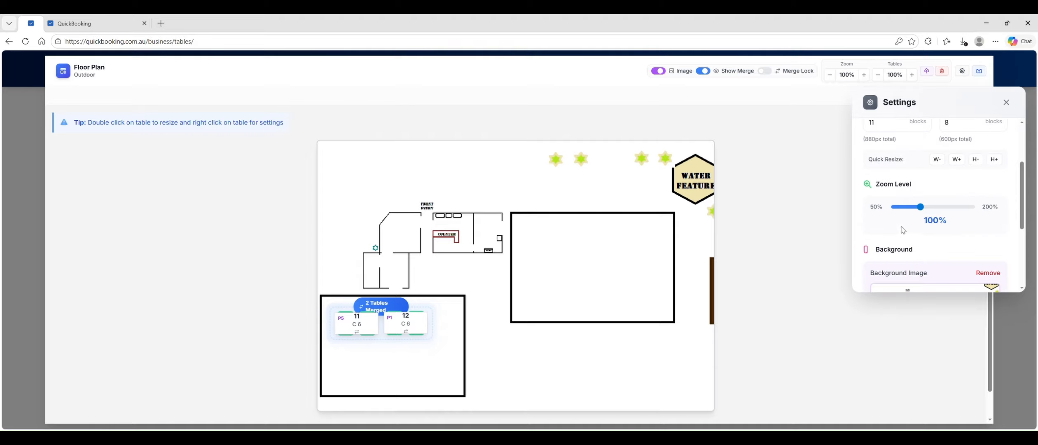
mouse_move(919, 207)
left_mouse_down()
mouse_move(941, 212)
mouse_move(924, 212)
left_mouse_up()
scroll(896, 238, "down", 2)
scroll(916, 241, "down", 1)
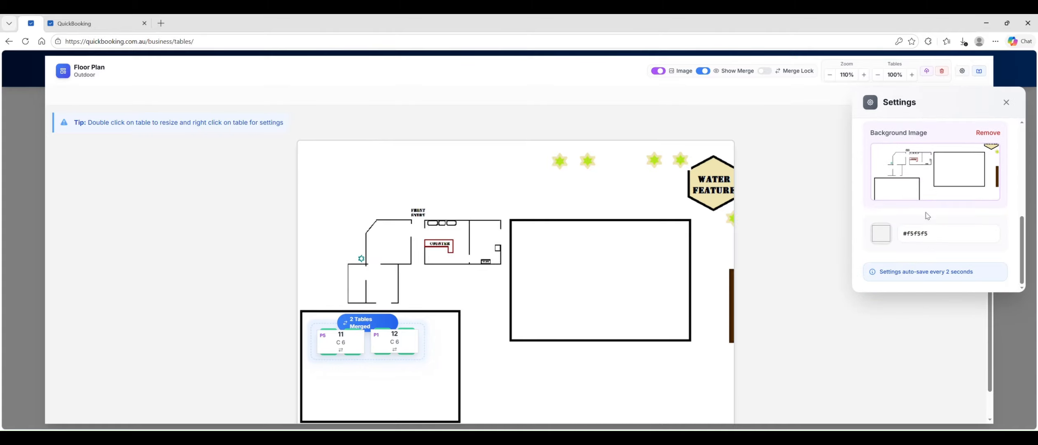
left_click(1006, 103)
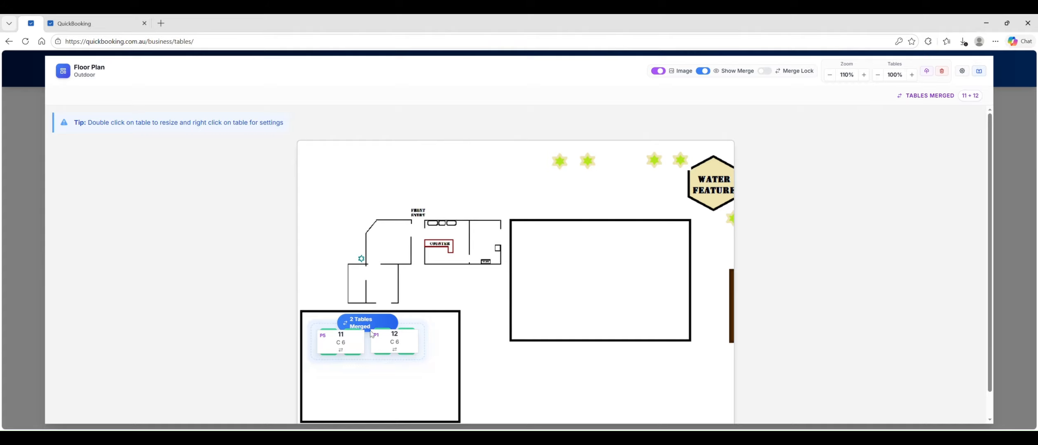
Hide the merged-table overlay and place tables 11 and 12 side by side in the upper part of the large rectangle beside the building
left_click_drag(352, 342, 554, 249)
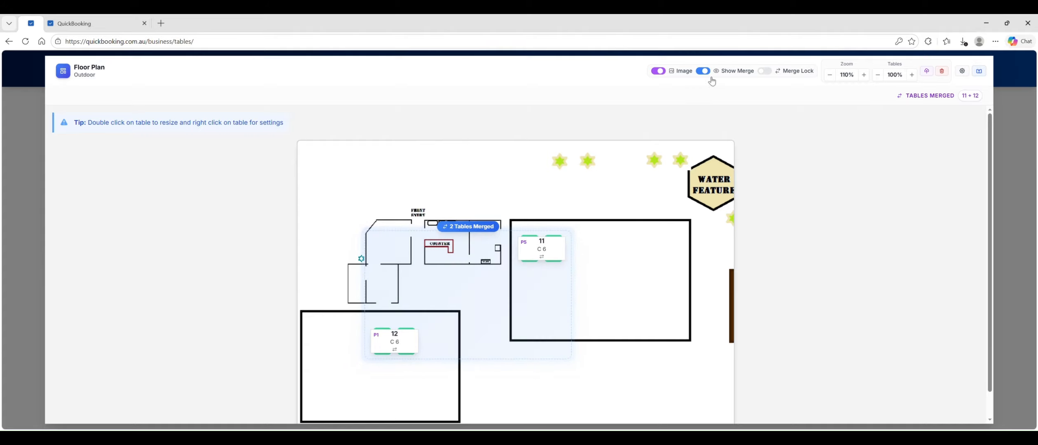
left_click(706, 74)
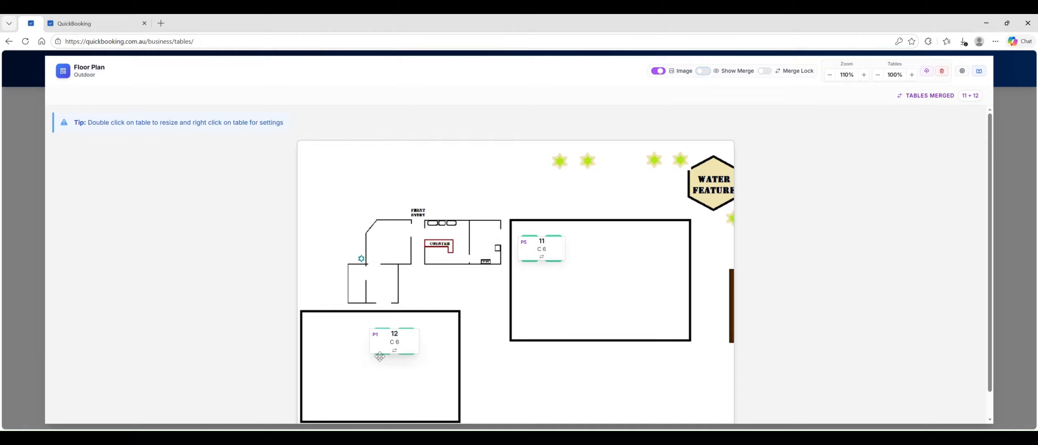
left_click_drag(395, 341, 618, 245)
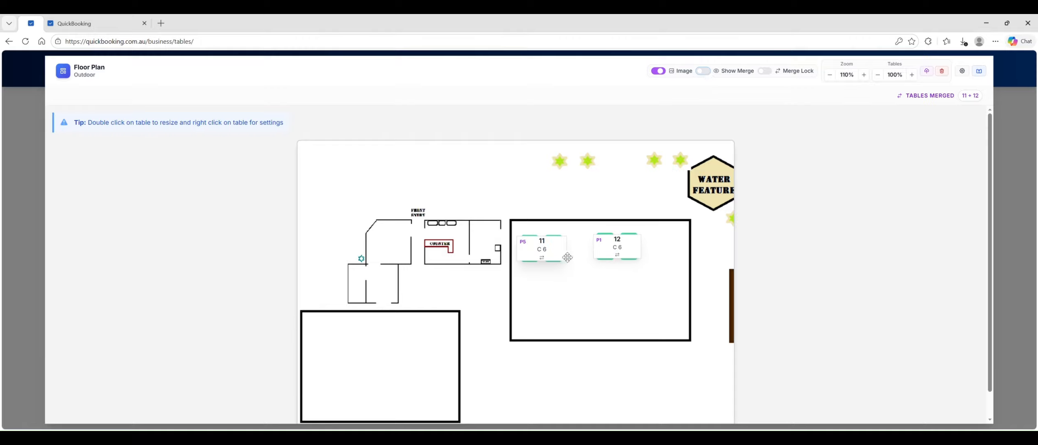
left_click_drag(558, 257, 571, 255)
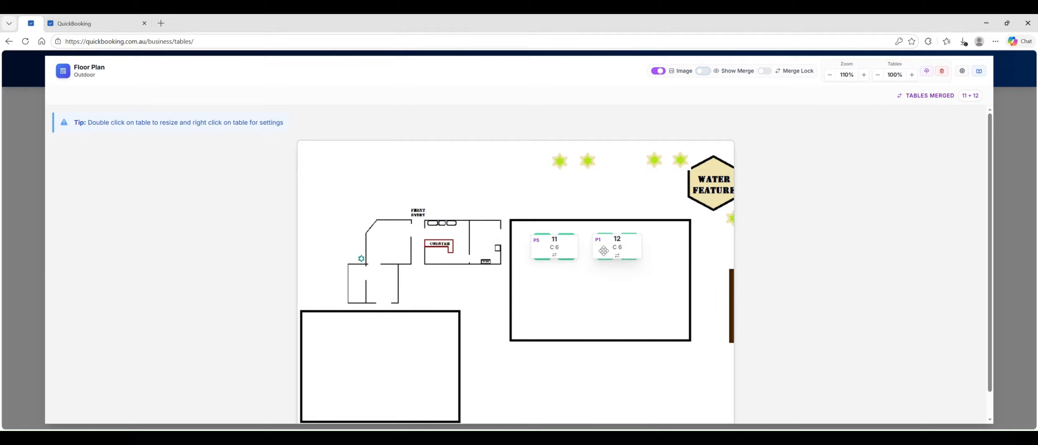
Rotate table 11 by two quarter turns and set the custom size of tables 11 and 12 to 50% each
right_click(558, 255)
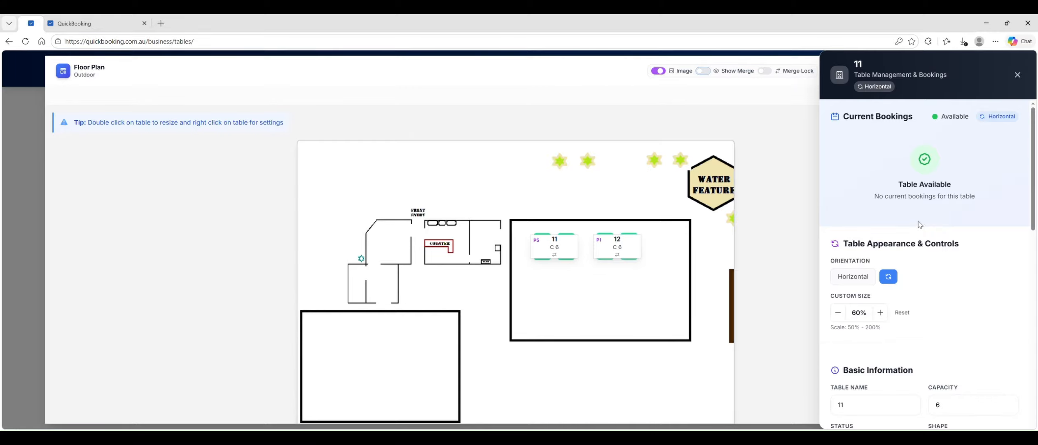
left_click(890, 279)
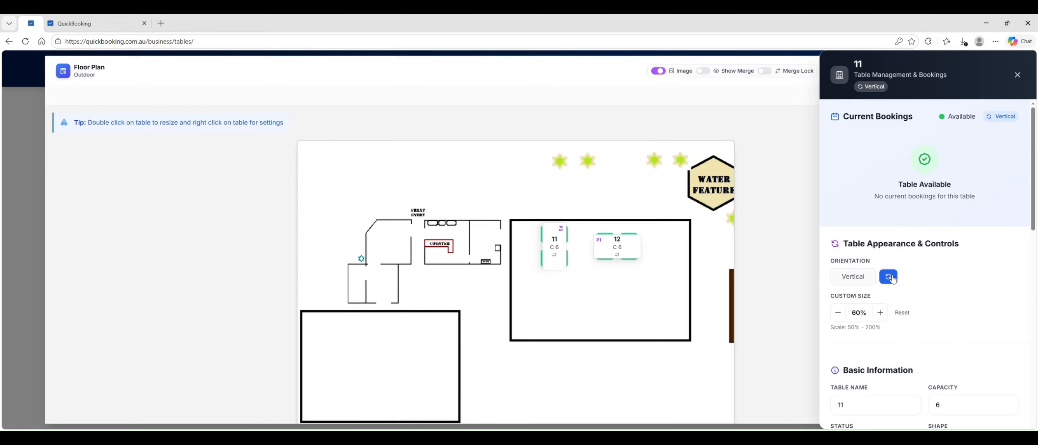
left_click(896, 279)
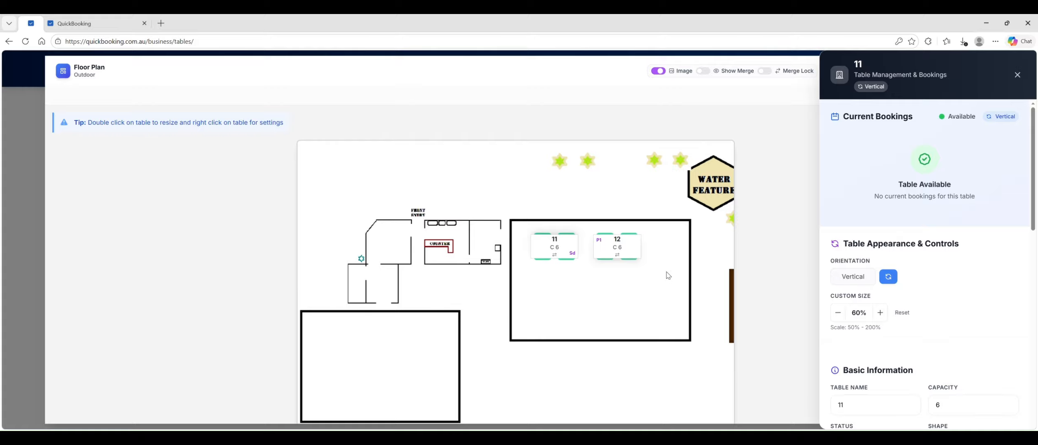
left_click(845, 315)
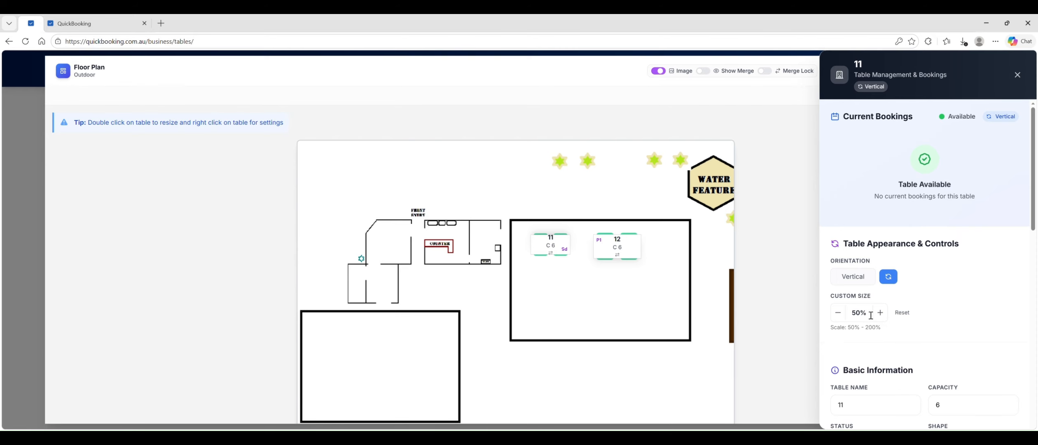
left_click(618, 247)
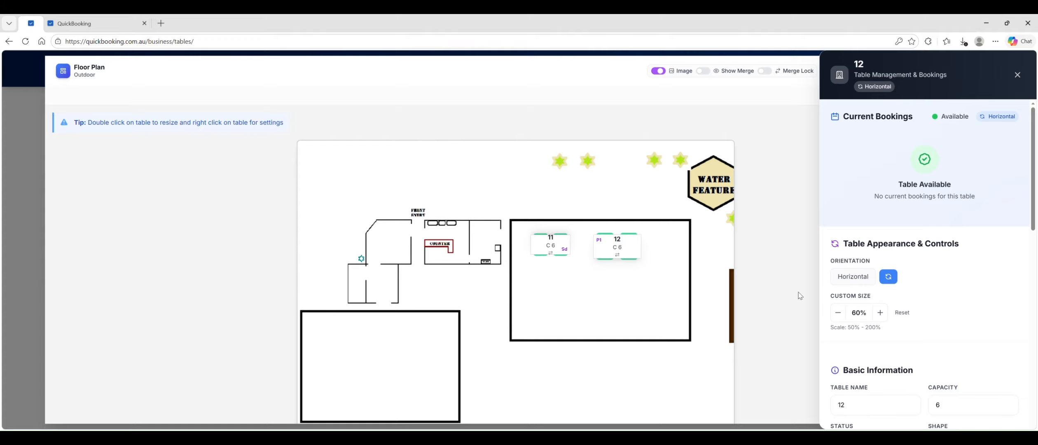
left_click(839, 316)
Move tables 11 and 12 side by side to the lower edge of the large rectangle and close the outdoor floor plan
left_click_drag(625, 251, 600, 327)
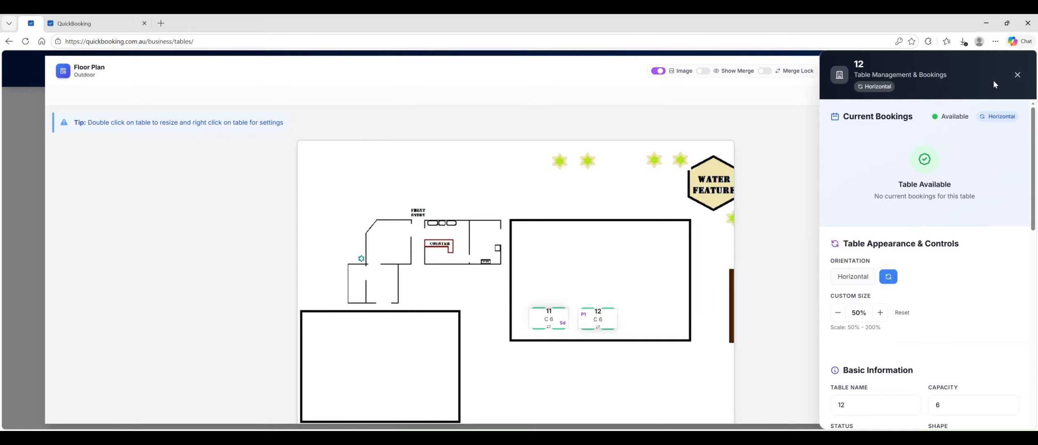
left_click(1018, 76)
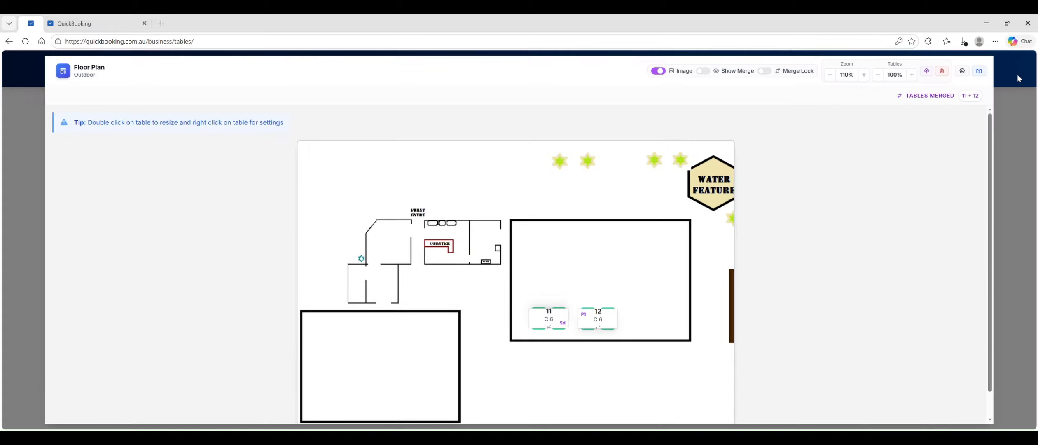
left_click(980, 73)
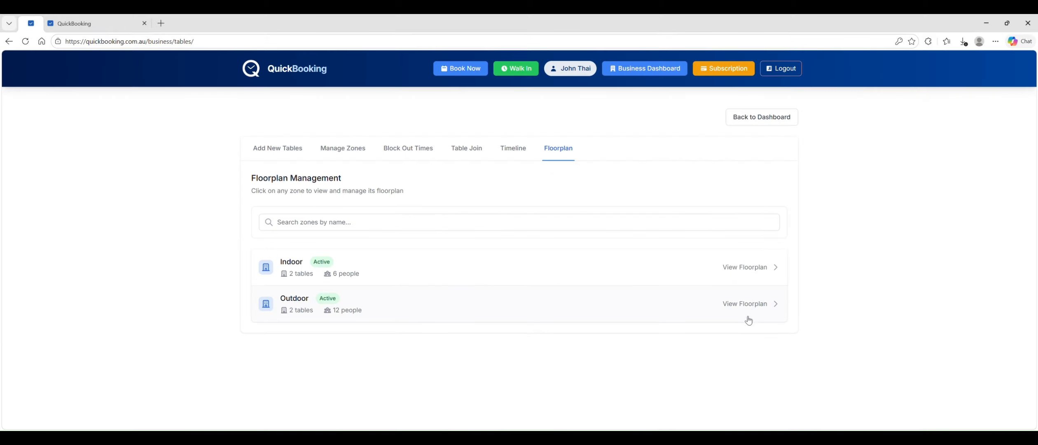